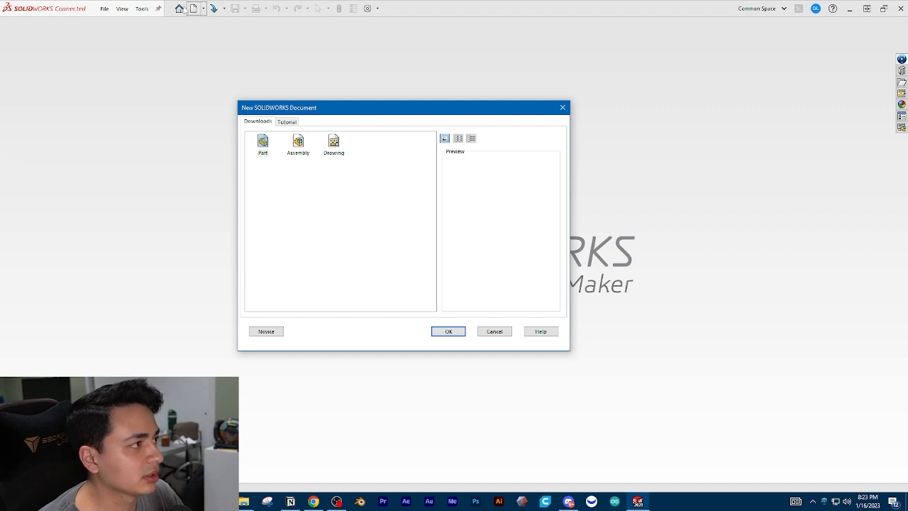
# - Create a new part document
pyautogui.click(264, 144)
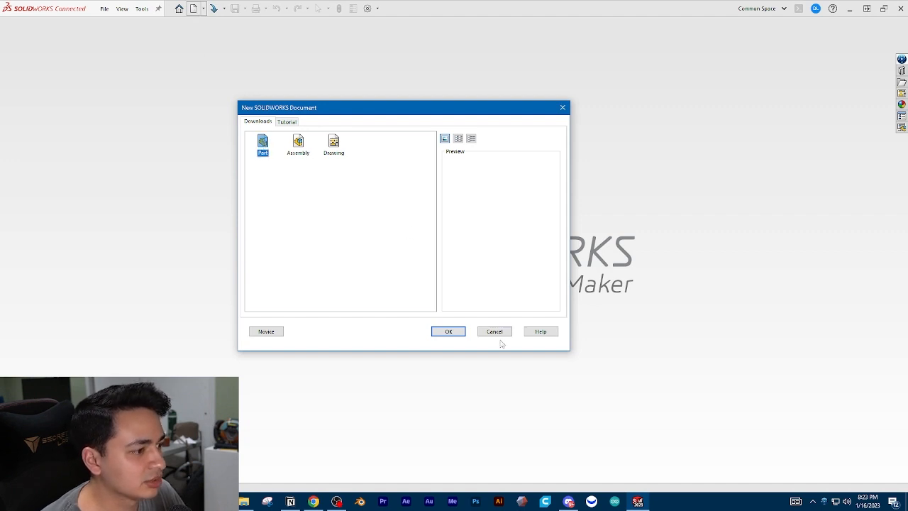
pyautogui.click(459, 333)
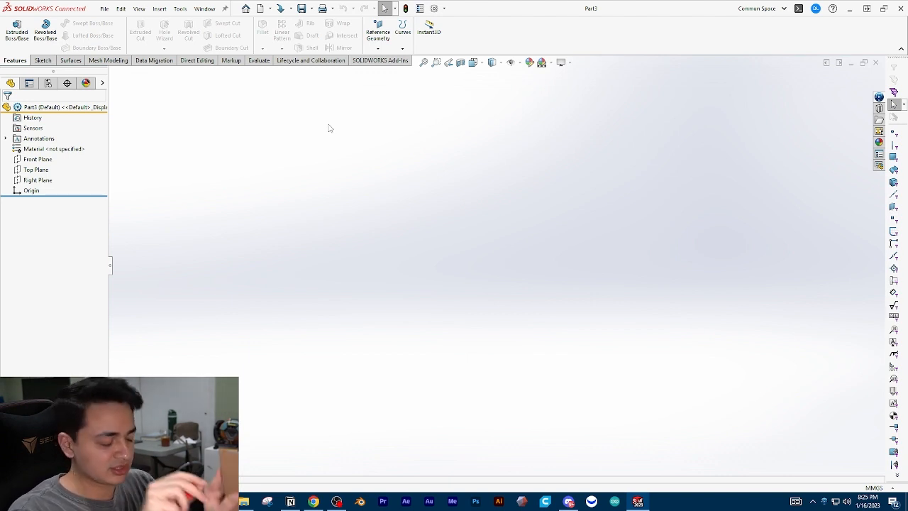
# - Switch to Chrome, convert 9 inches and 6 inches to millimetres in the unit converter, and return to SOLIDWORKS
pyautogui.hotkey('alt', 'Tab')
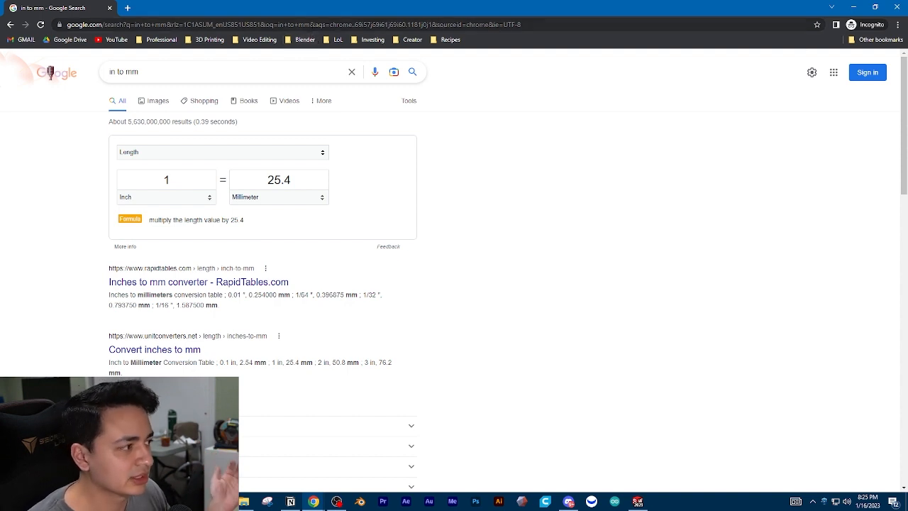
pyautogui.click(189, 181)
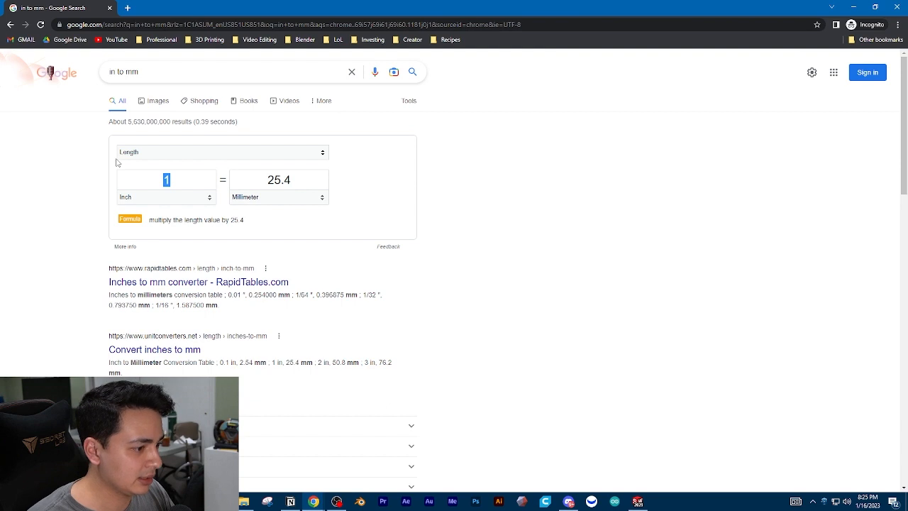
pyautogui.write('9')
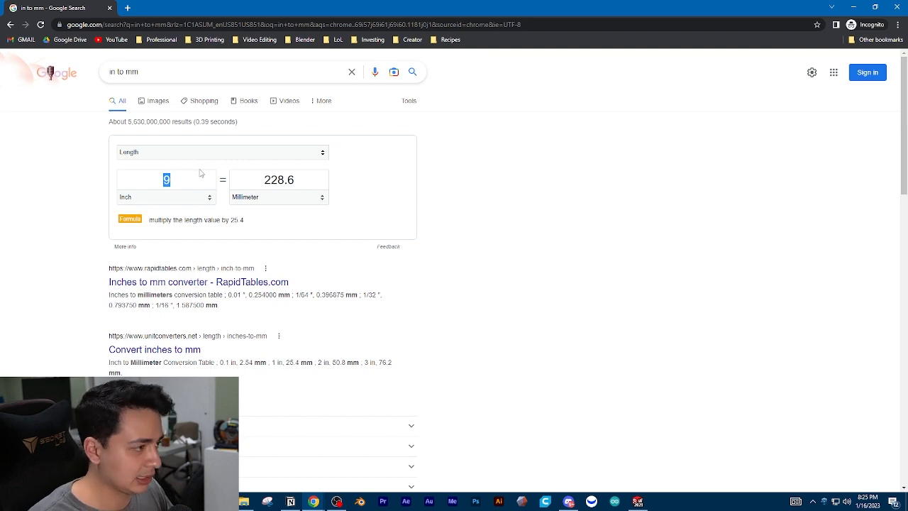
pyautogui.write('6')
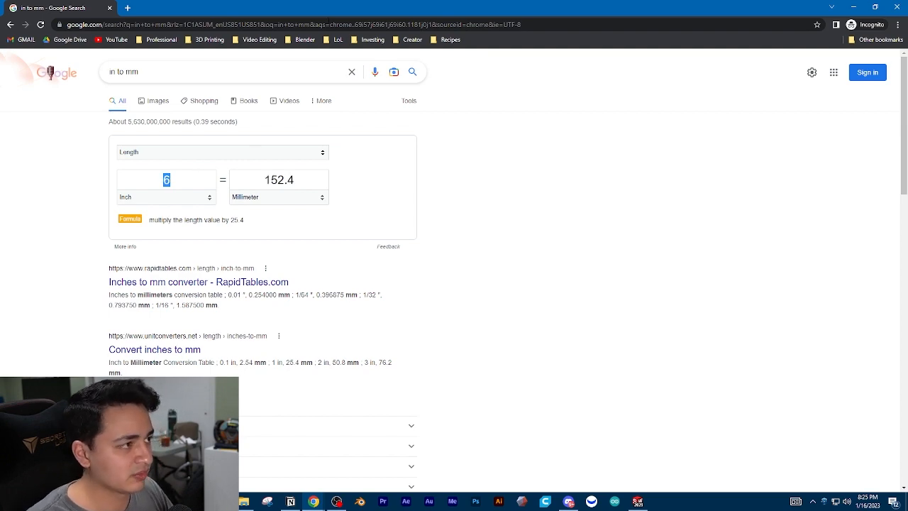
pyautogui.hotkey('alt', 'Tab')
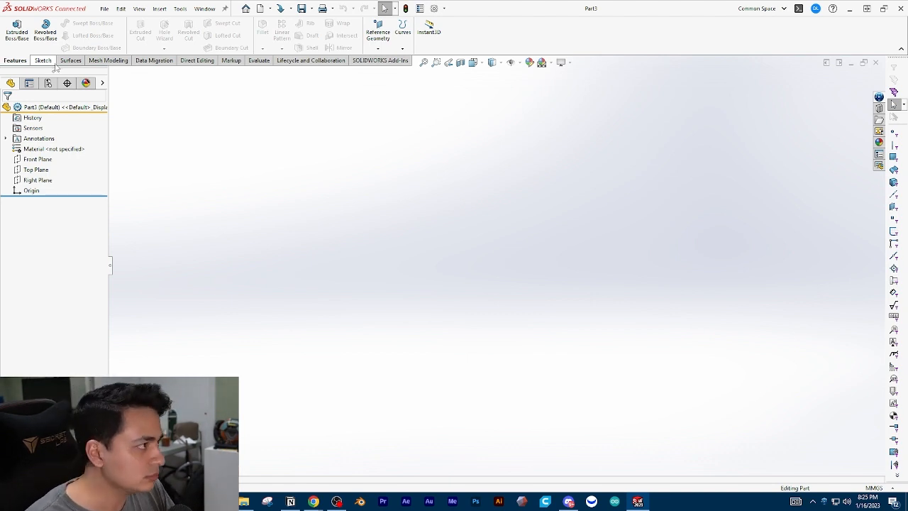
# - Start a new sketch on the Front Plane
pyautogui.click(43, 60)
pyautogui.click(13, 30)
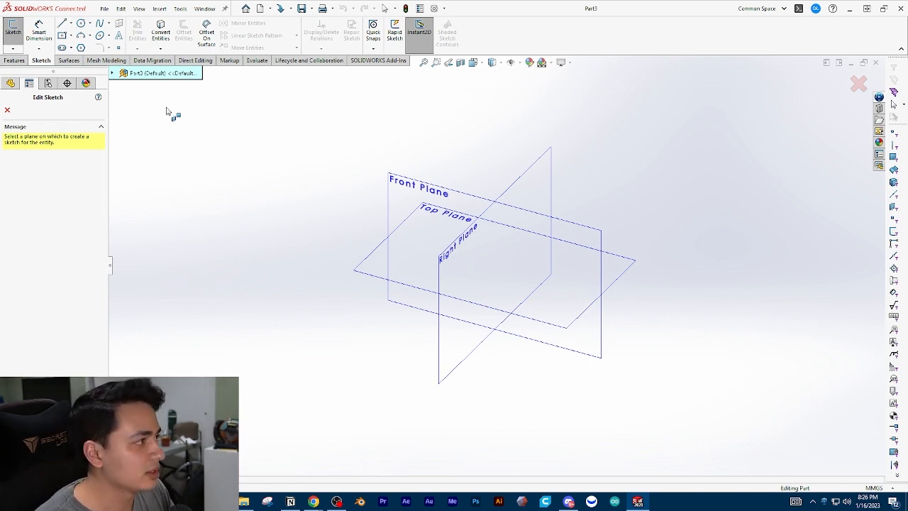
pyautogui.press('Escape')
pyautogui.click(13, 30)
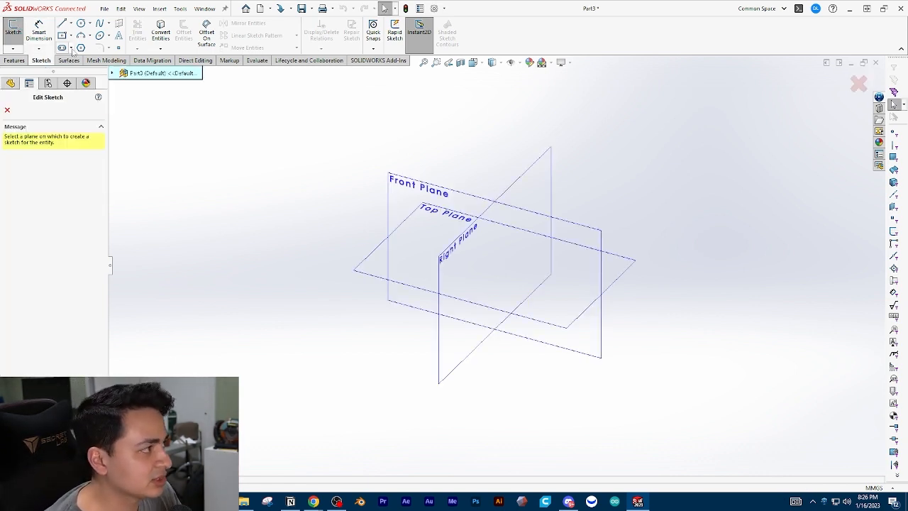
pyautogui.moveTo(361, 335); pyautogui.dragTo(397, 286, button='middle')
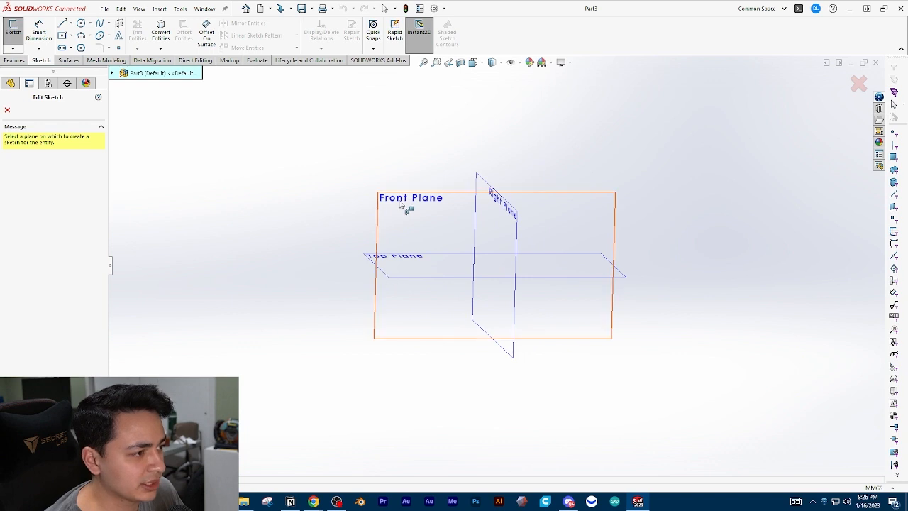
pyautogui.moveTo(470, 209); pyautogui.dragTo(438, 232, button='middle')
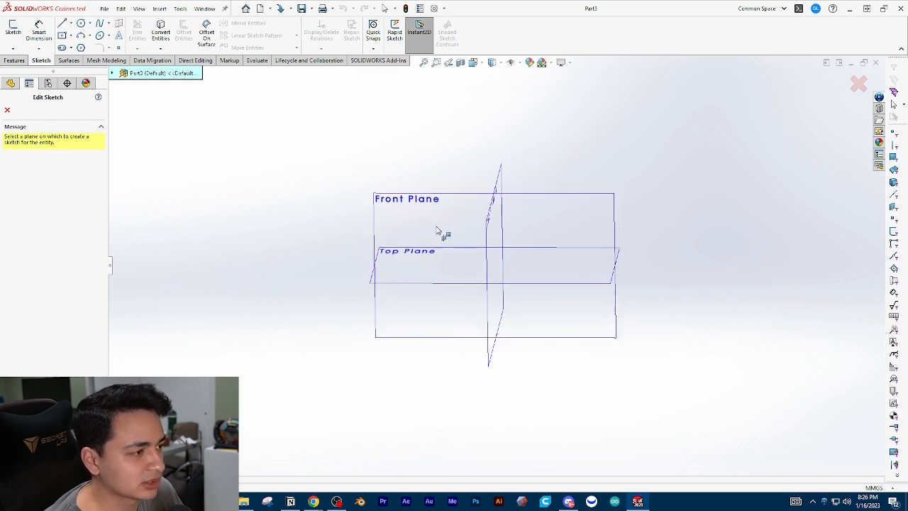
pyautogui.click(410, 196)
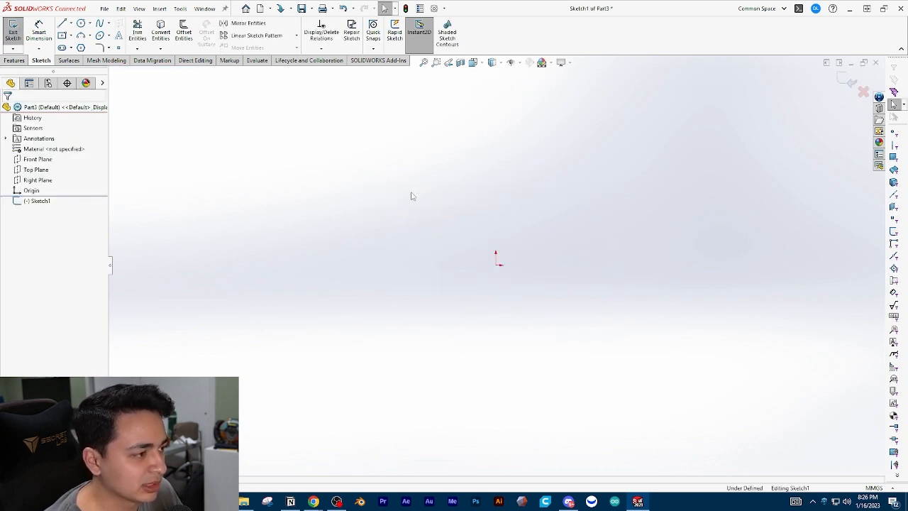
pyautogui.click(71, 36)
pyautogui.press('Escape')
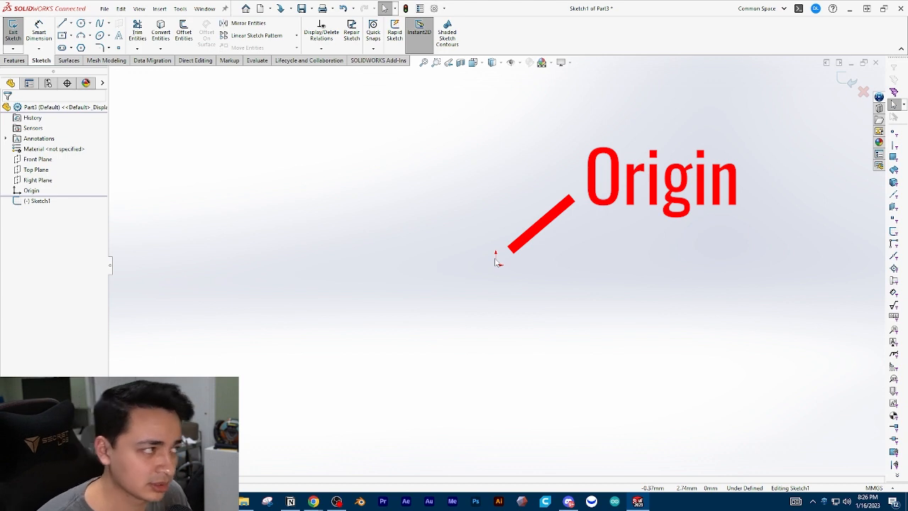
pyautogui.click(63, 36)
pyautogui.click(73, 37)
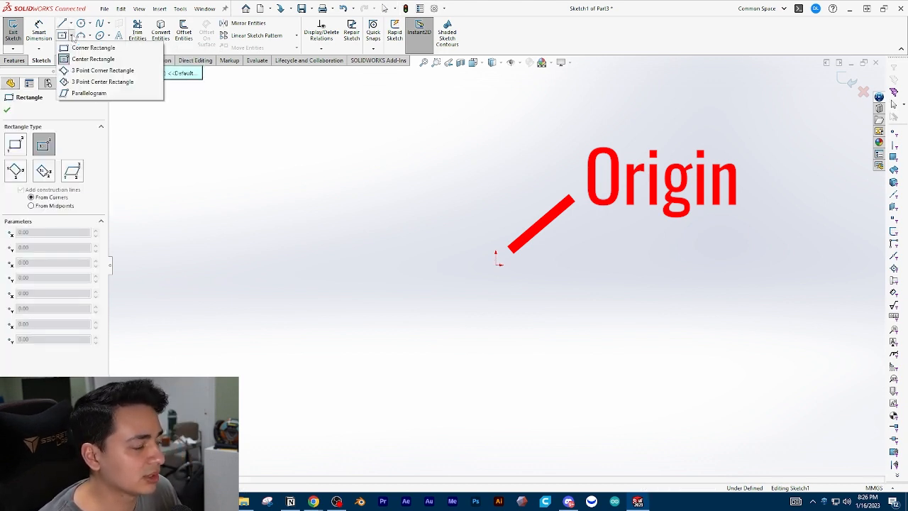
pyautogui.click(90, 36)
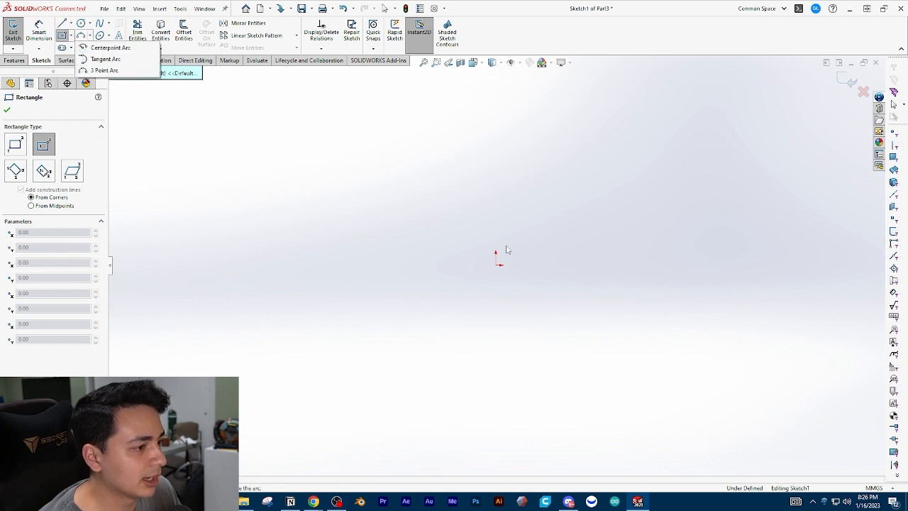
pyautogui.click(70, 48)
# - Sketch a corner rectangle with its first corner on the origin, and undo it
pyautogui.click(71, 36)
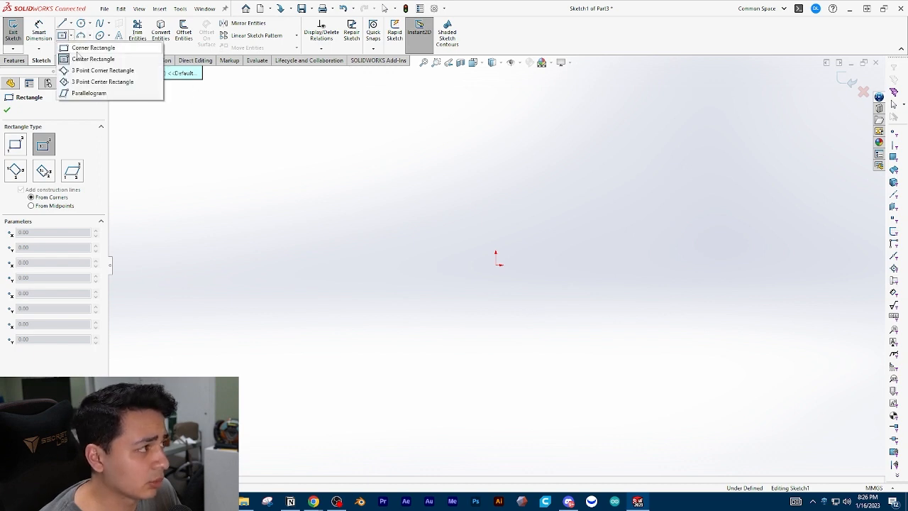
pyautogui.click(88, 47)
pyautogui.click(496, 265)
pyautogui.click(679, 377)
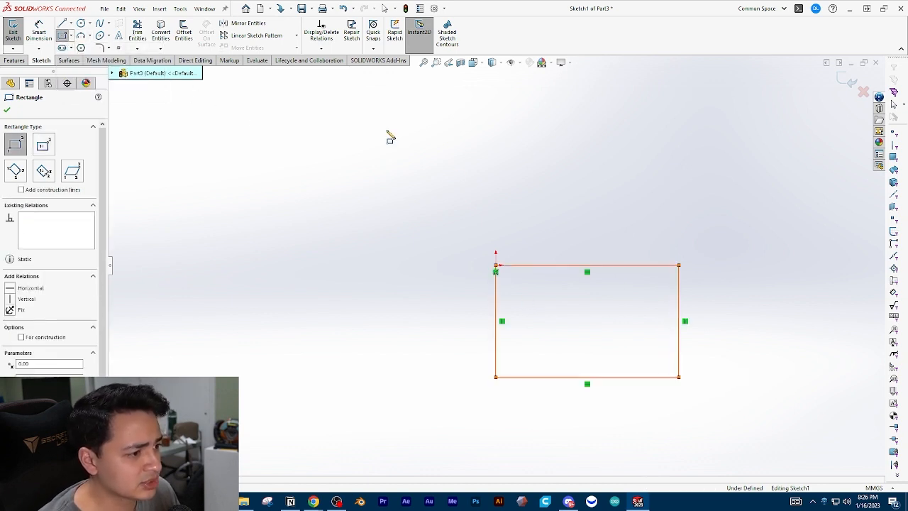
pyautogui.press('Escape')
pyautogui.hotkey('ctrl', 'z')
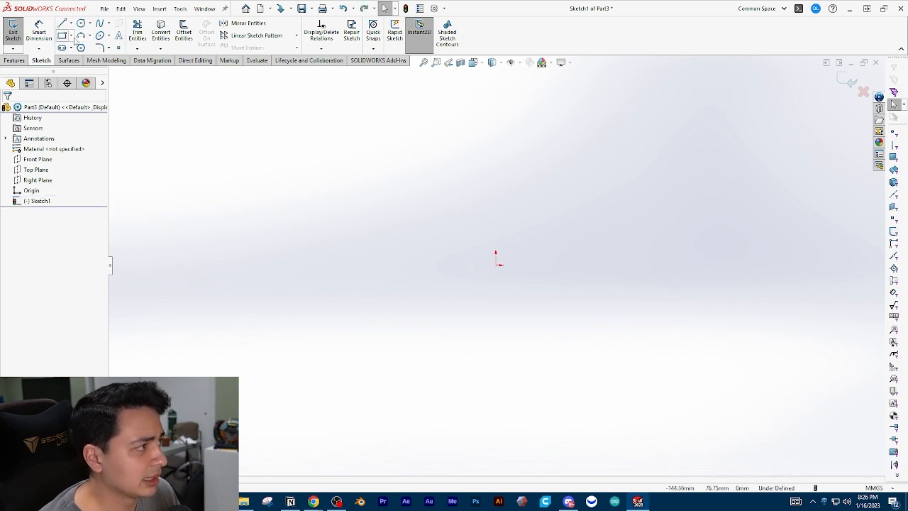
# - Sketch a center rectangle about 139 by 94 mm, centred on the origin
pyautogui.click(71, 36)
pyautogui.click(79, 59)
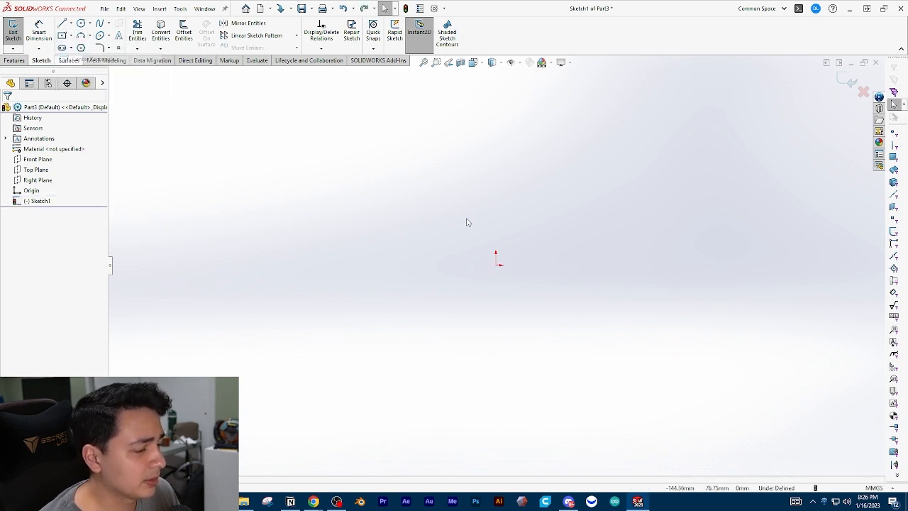
pyautogui.click(496, 265)
pyautogui.click(677, 387)
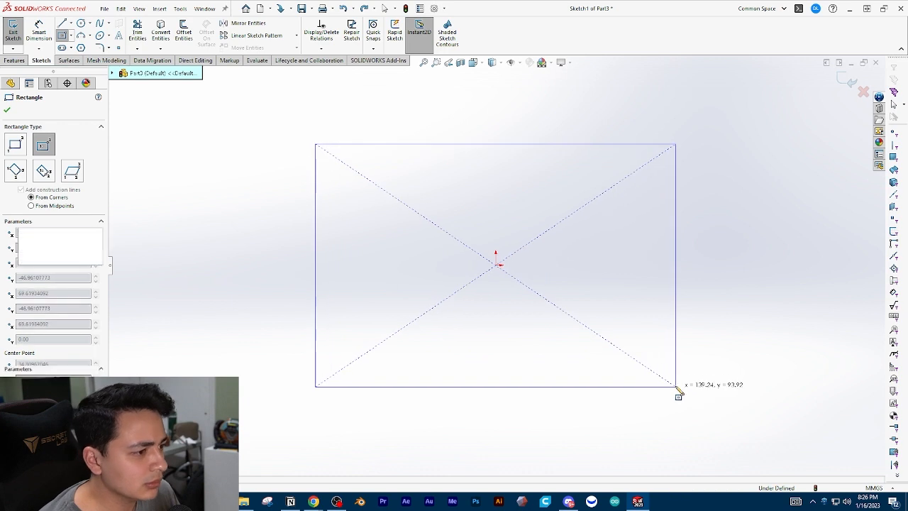
pyautogui.press('Escape')
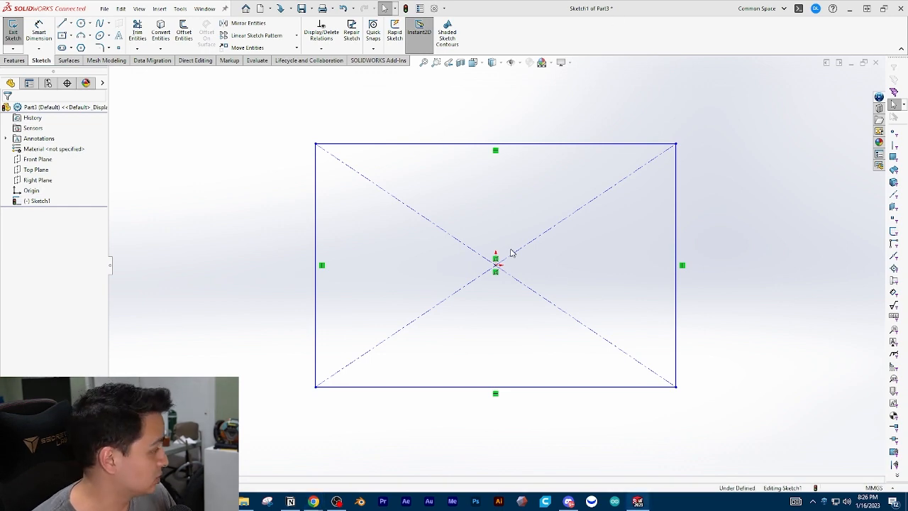
# - Dimension the rectangle's top edge at 228.6 mm and delete that dimension
pyautogui.click(460, 145)
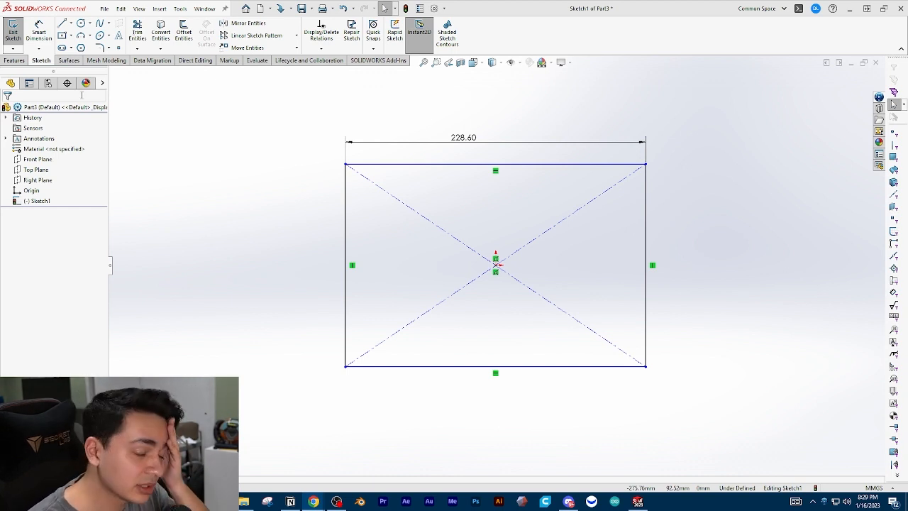
pyautogui.click(430, 146)
pyautogui.rightClick(426, 146)
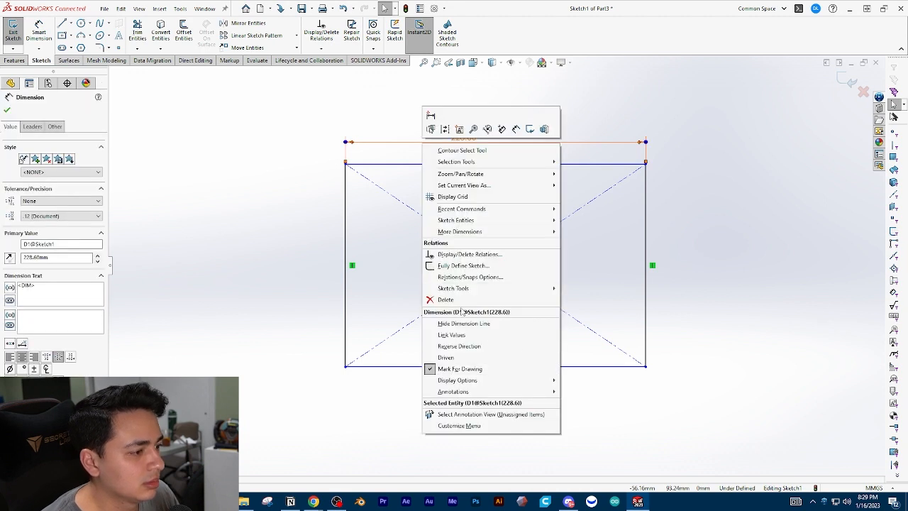
pyautogui.click(462, 301)
# - Add a 228.6 mm width dimension to the rectangle's top edge with Smart Dimension
pyautogui.press('d')
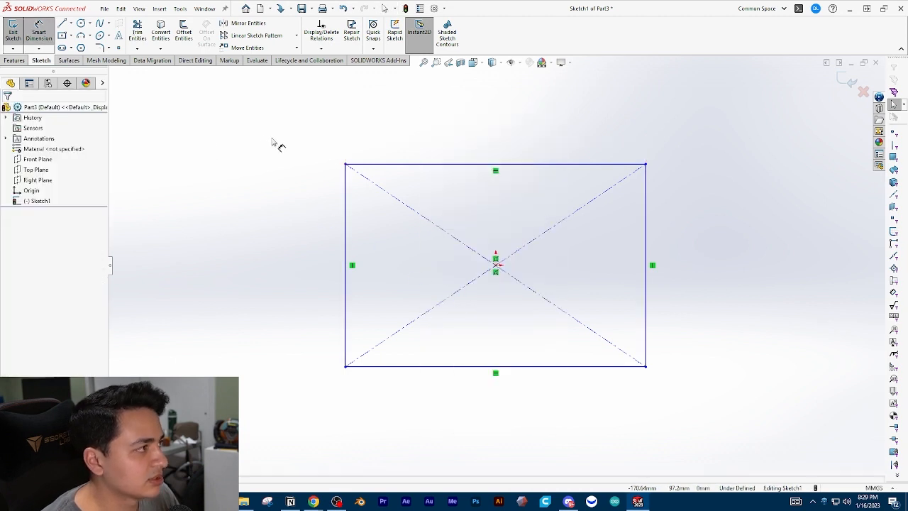
pyautogui.click(409, 166)
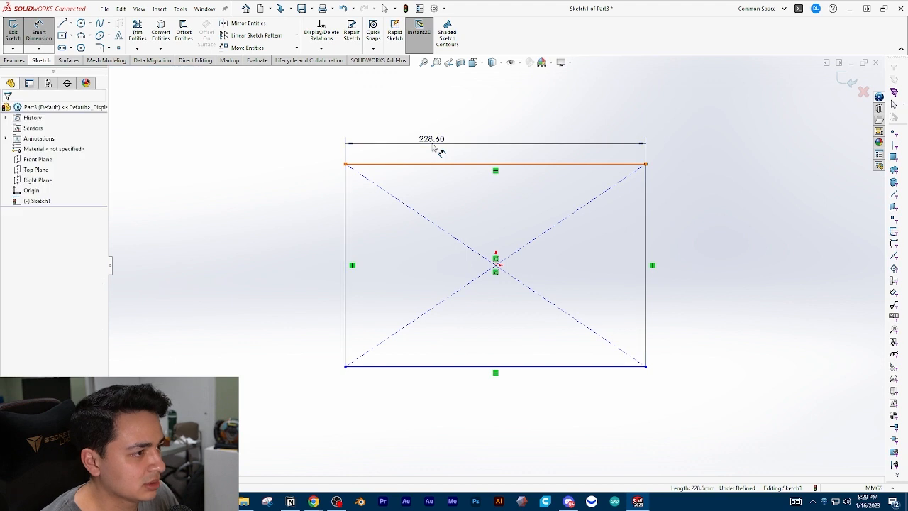
pyautogui.click(413, 144)
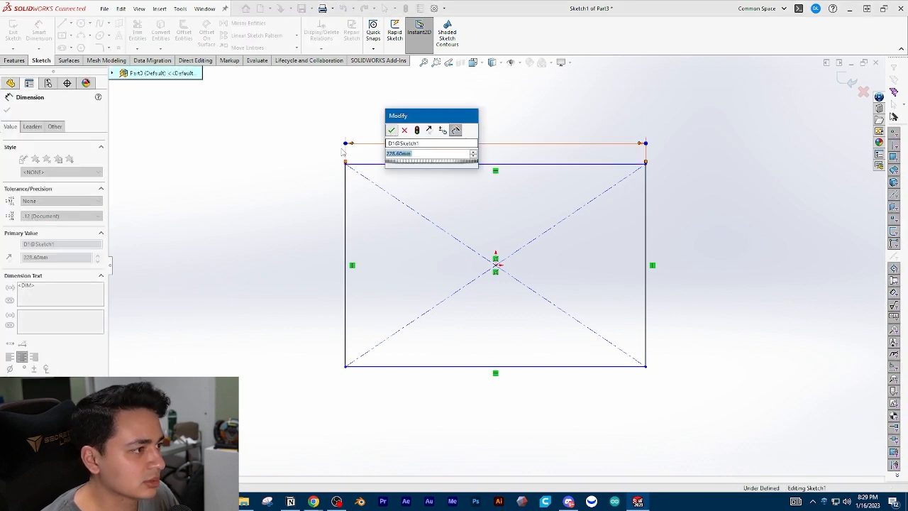
pyautogui.press('Return')
pyautogui.press('Escape')
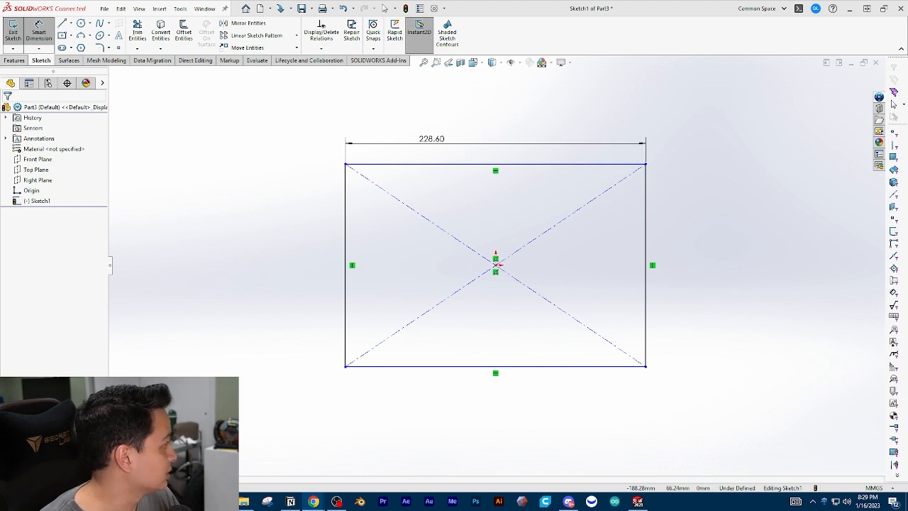
# - Dimension the rectangle's left edge to 152.4 mm and exit the sketch
pyautogui.click(347, 207)
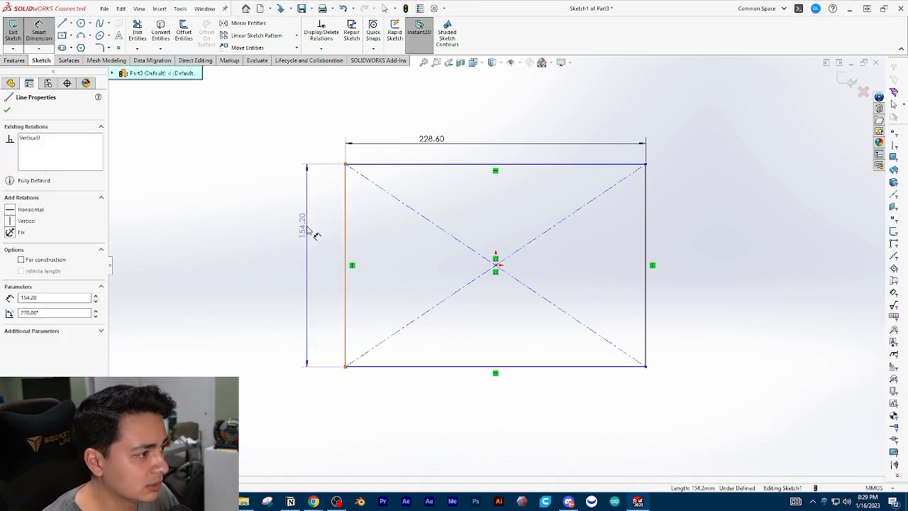
pyautogui.click(314, 235)
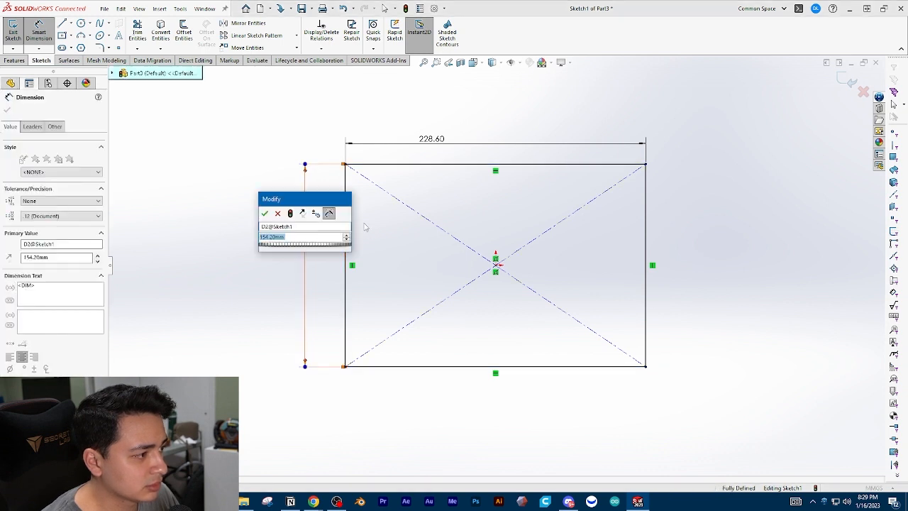
pyautogui.write('152.4')
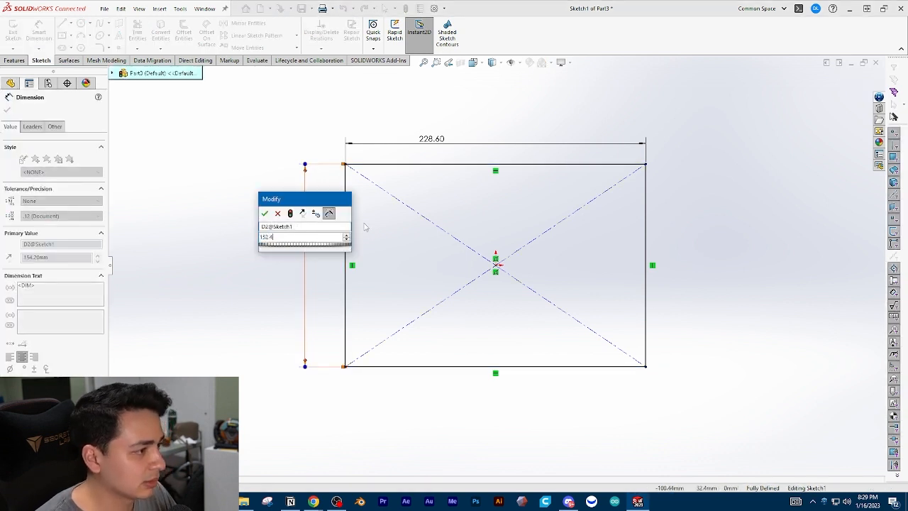
pyautogui.press('Return')
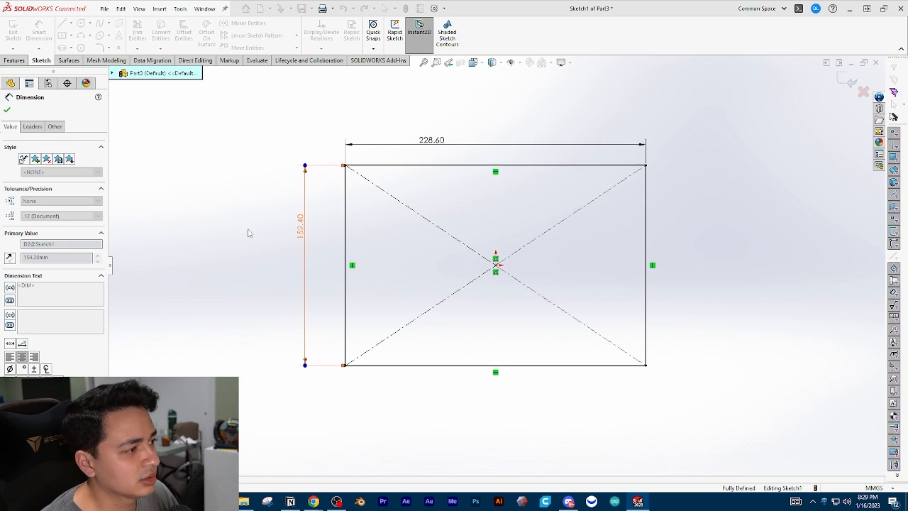
pyautogui.press('Escape')
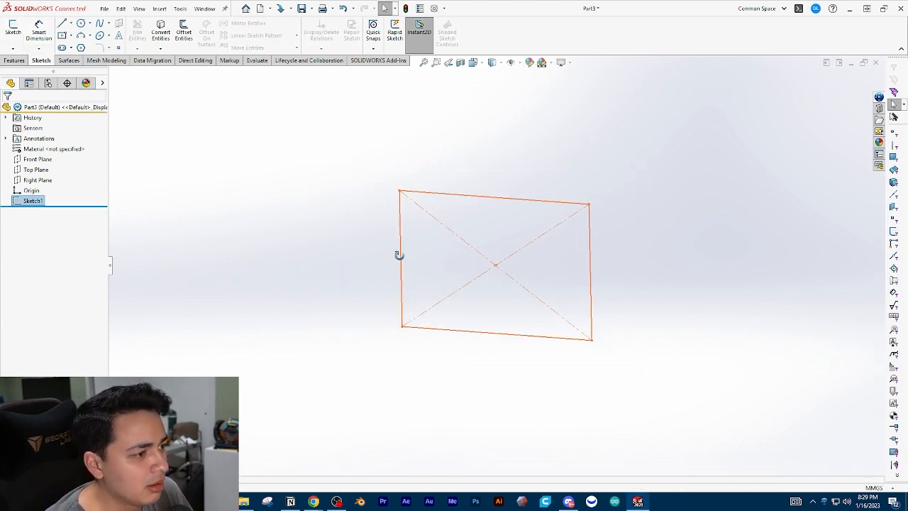
# - Extrude the 228.6 by 152.4 mm rectangle sketch as a blind boss 2.8 mm deep
pyautogui.click(15, 61)
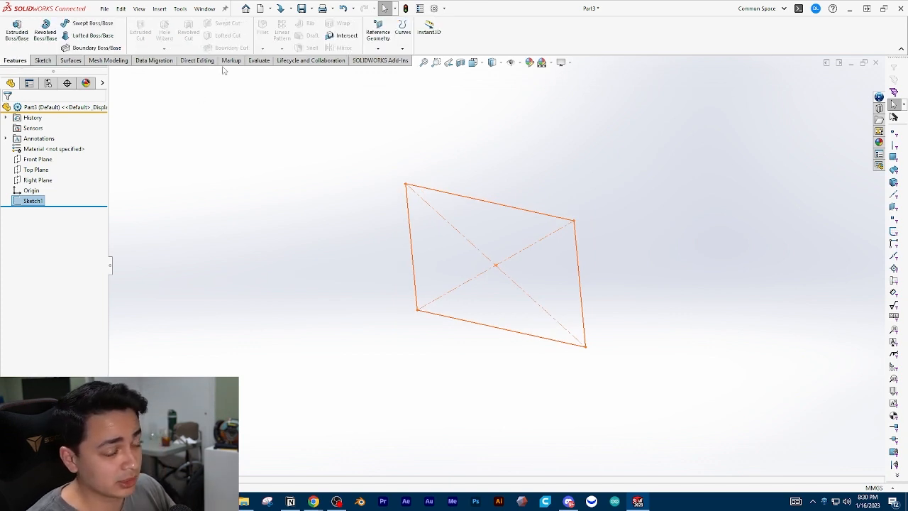
pyautogui.click(18, 34)
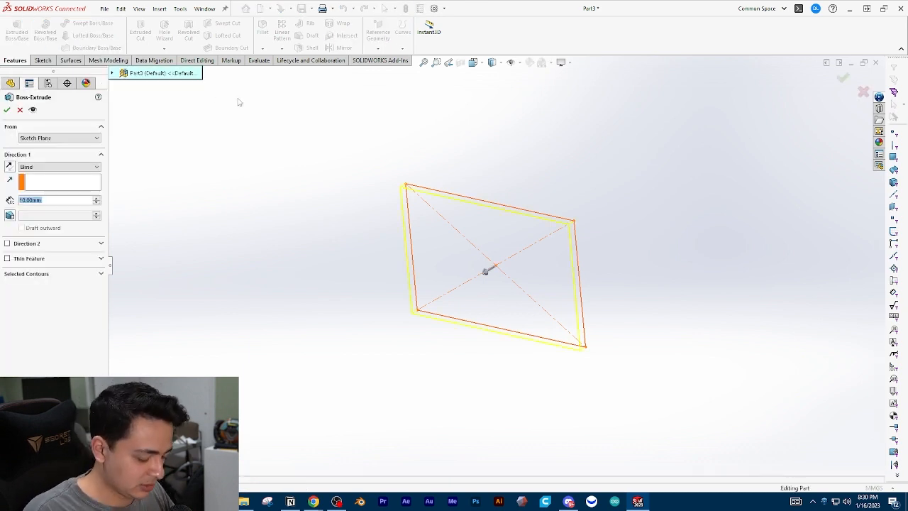
pyautogui.write('2.8')
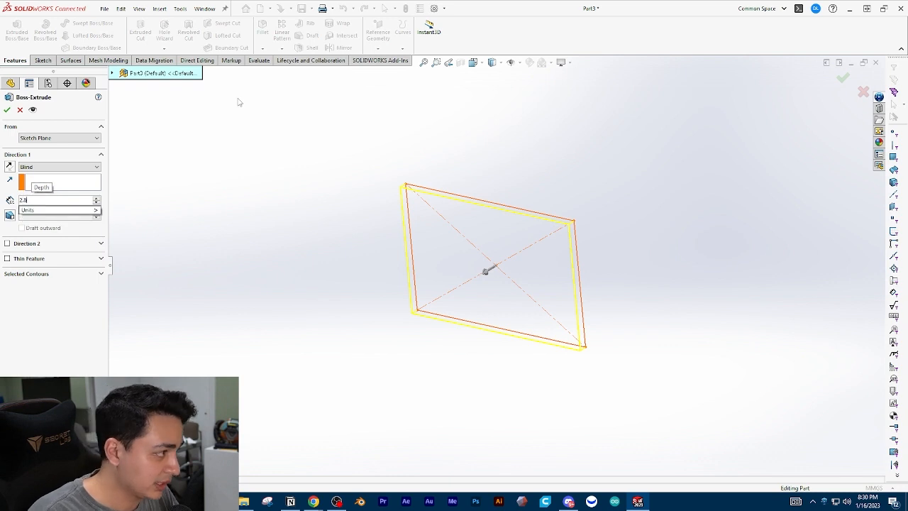
pyautogui.press('Return')
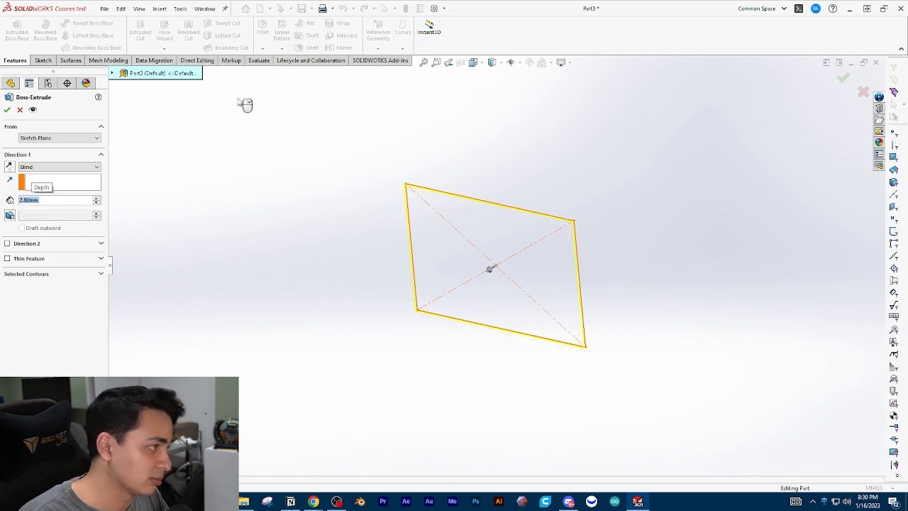
pyautogui.click(7, 109)
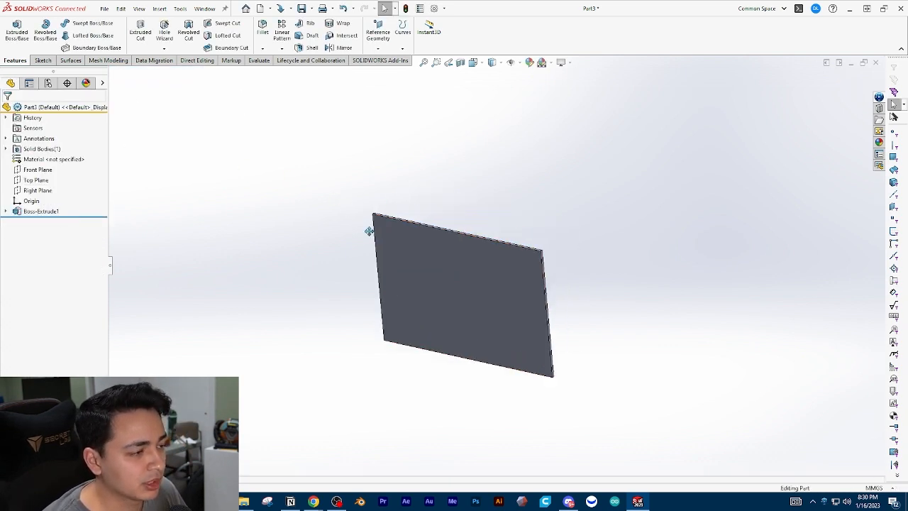
pyautogui.keyDown('ctrl'); pyautogui.moveTo(369, 231); pyautogui.dragTo(342, 253, button='middle'); pyautogui.keyUp('ctrl')
pyautogui.moveTo(342, 252); pyautogui.dragTo(378, 212, button='middle')
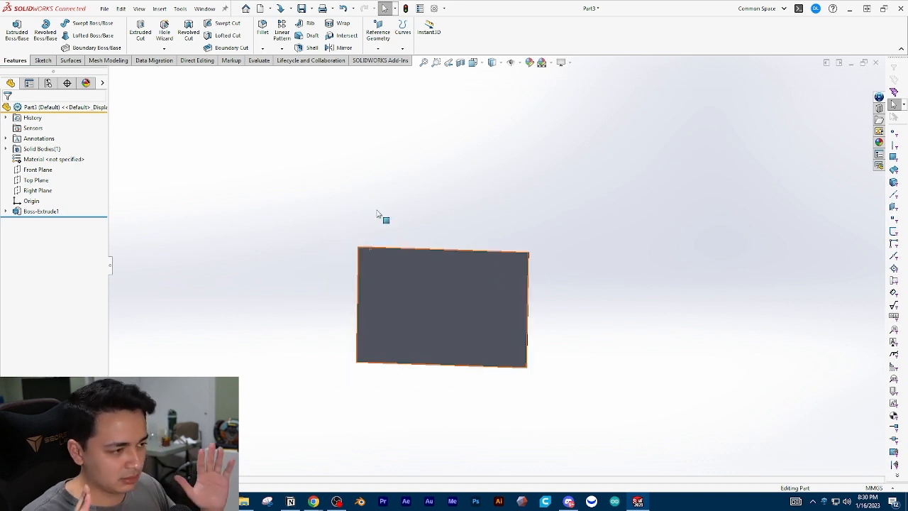
pyautogui.hotkey('ctrl', '8')
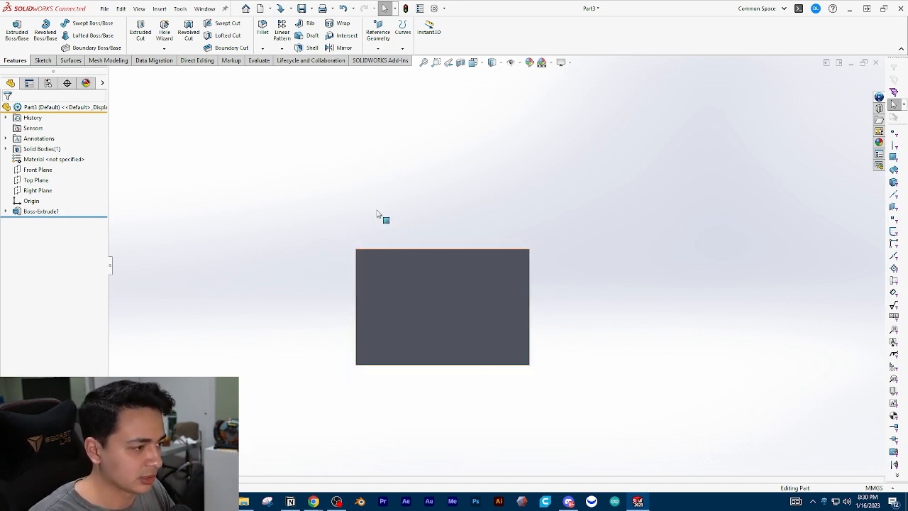
pyautogui.click(43, 61)
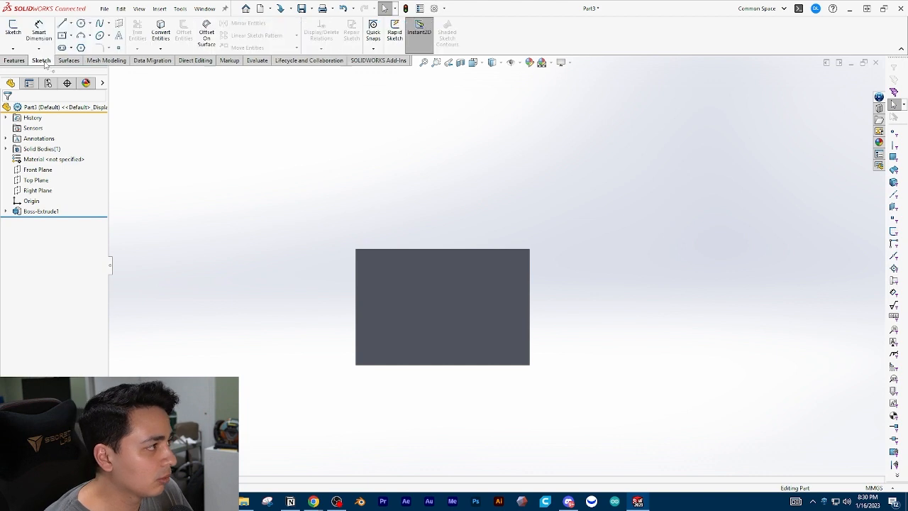
pyautogui.click(12, 30)
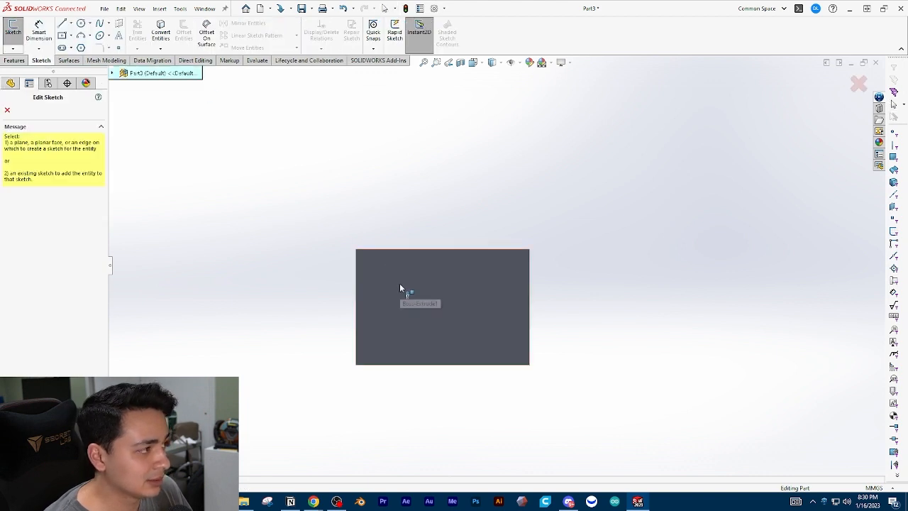
pyautogui.click(440, 306)
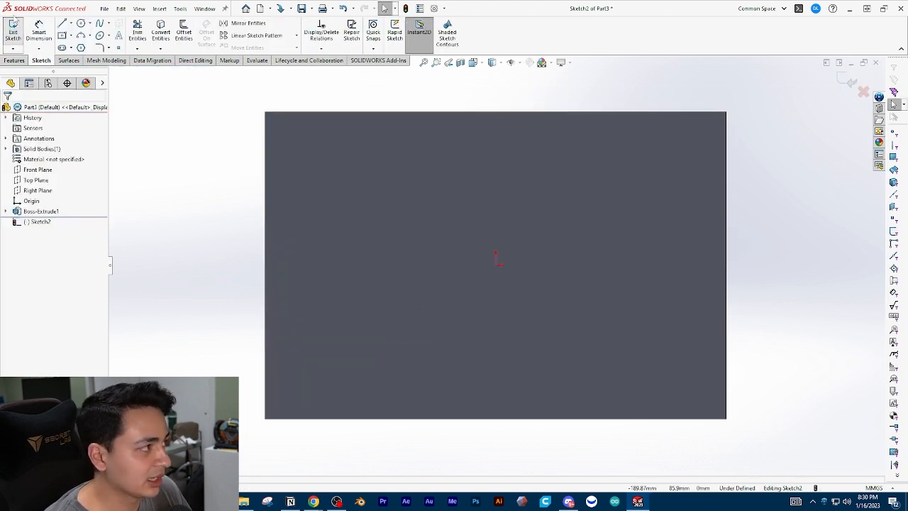
pyautogui.click(13, 28)
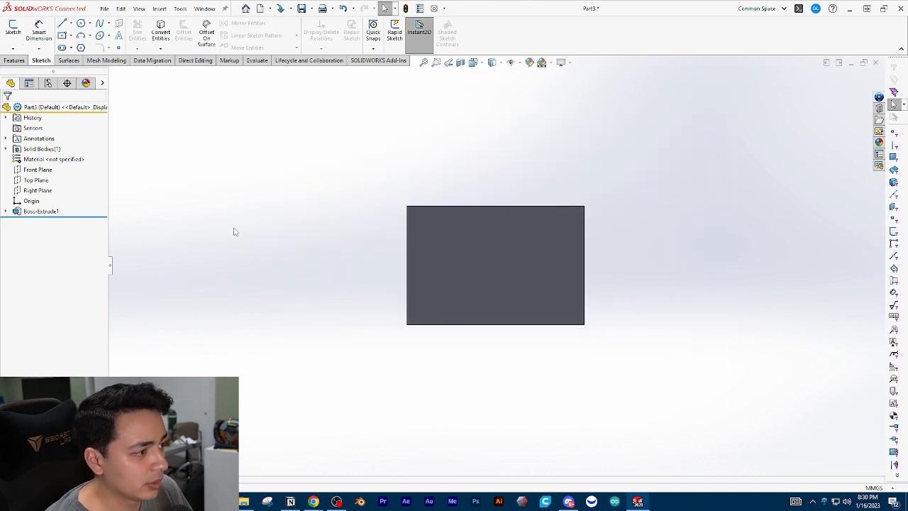
pyautogui.click(12, 28)
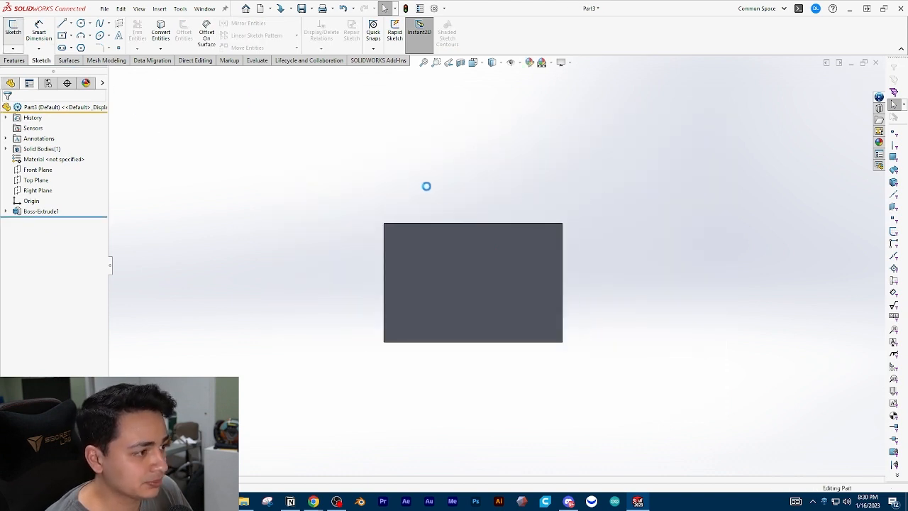
pyautogui.moveTo(438, 201)
pyautogui.mouseDown(button='middle')
pyautogui.moveTo(419, 222)
pyautogui.moveTo(399, 324)
pyautogui.moveTo(416, 229)
pyautogui.mouseUp(button='middle')
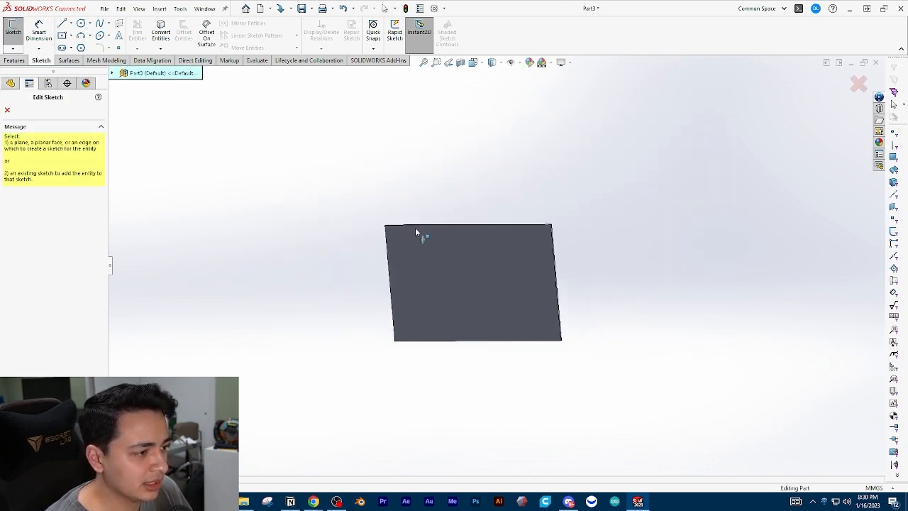
pyautogui.moveTo(525, 292); pyautogui.dragTo(437, 270, button='middle')
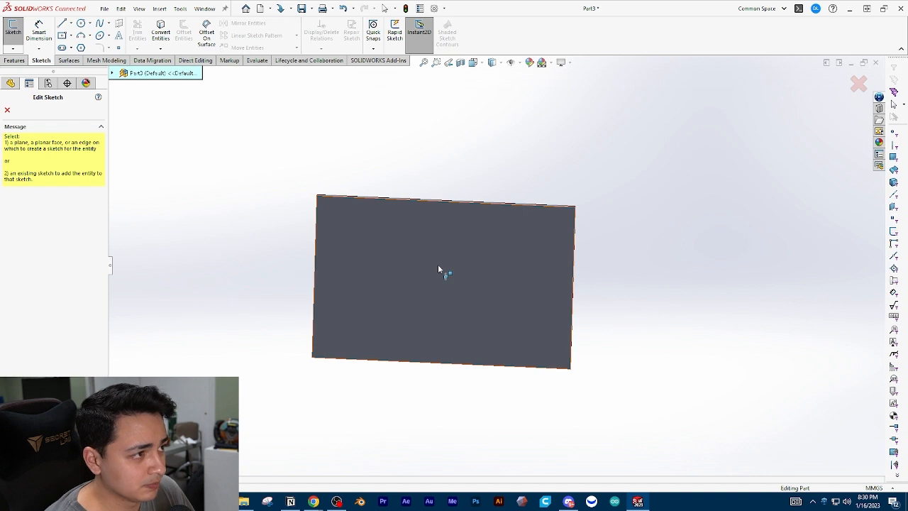
pyautogui.moveTo(446, 262); pyautogui.dragTo(437, 290, button='middle')
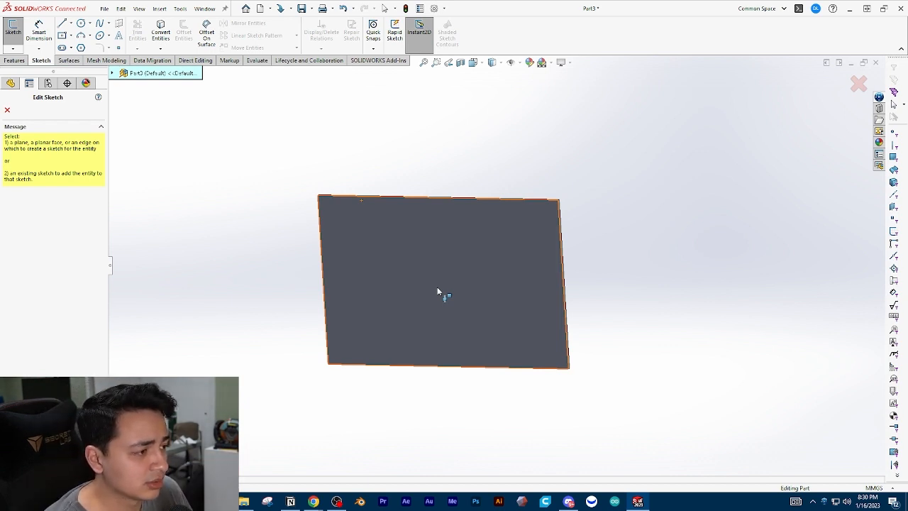
pyautogui.moveTo(283, 283); pyautogui.dragTo(410, 279, button='middle')
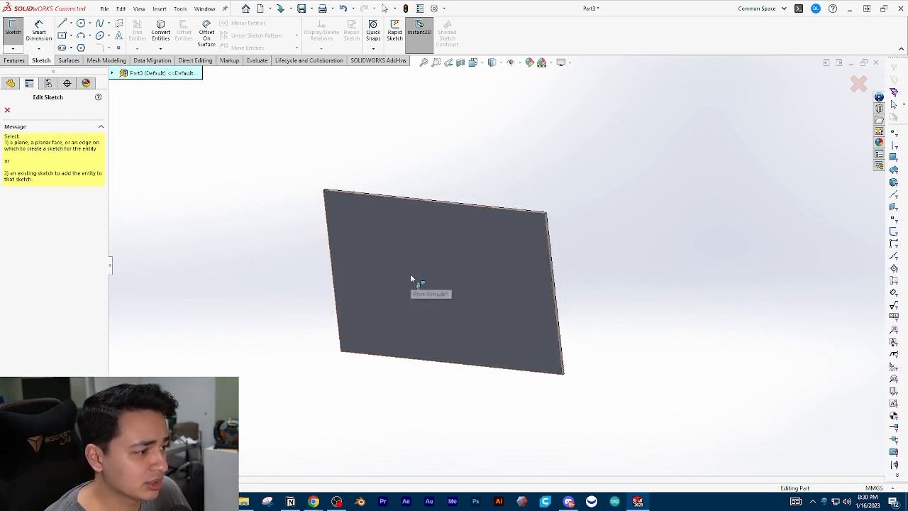
pyautogui.press('Escape')
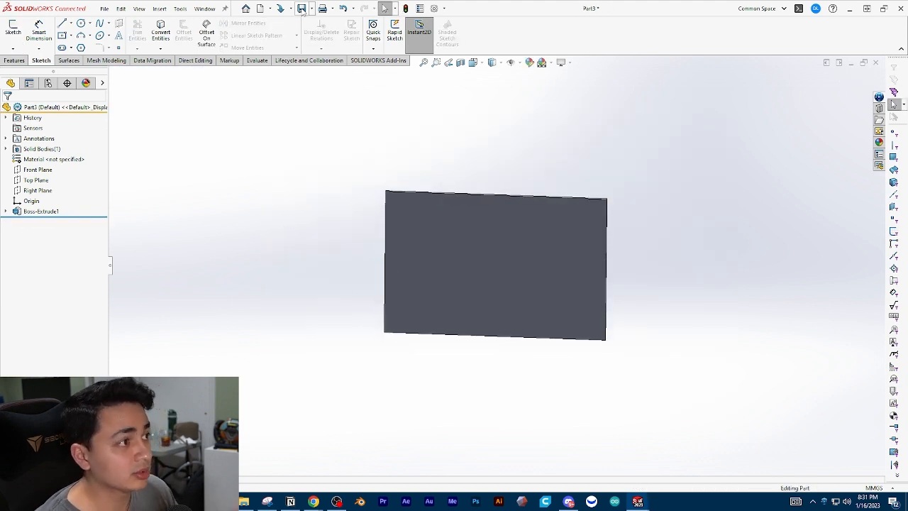
# - Save the part to this PC in the Rev 4 LIVE folder under the file name Cave Master Rev 1
pyautogui.click(313, 10)
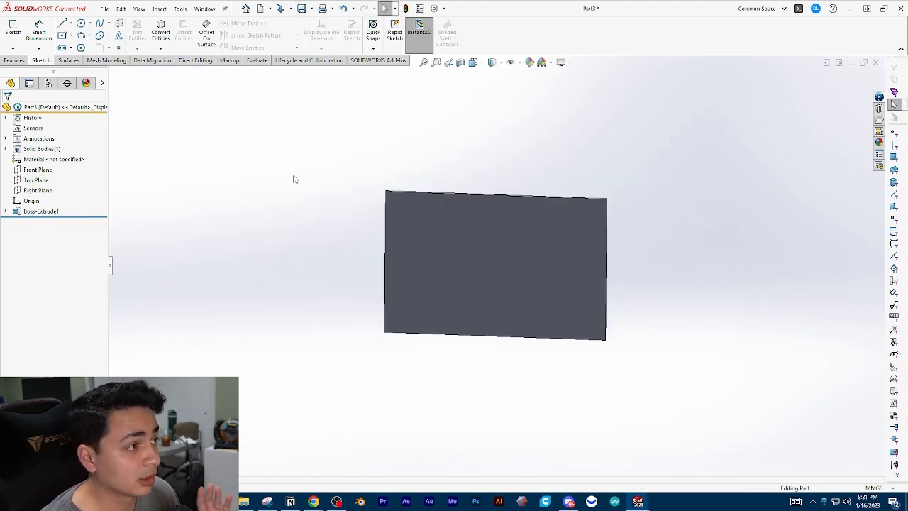
pyautogui.click(312, 9)
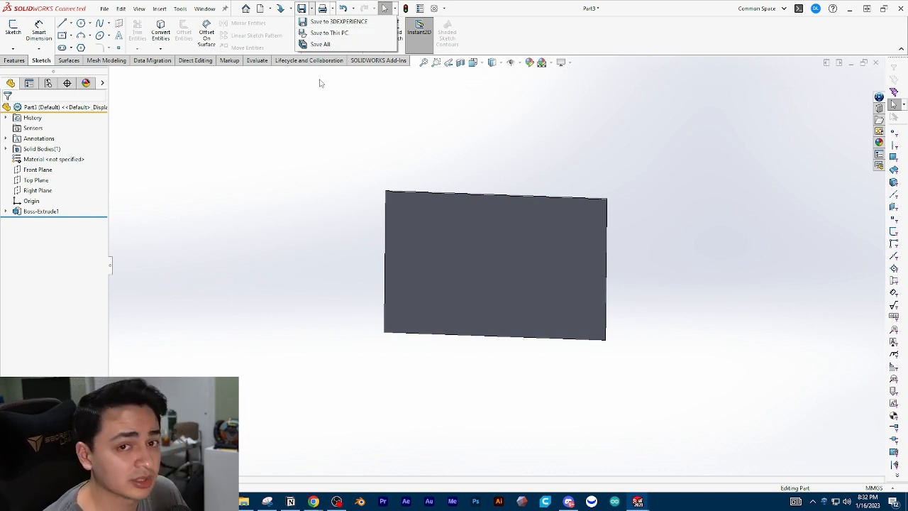
pyautogui.click(328, 33)
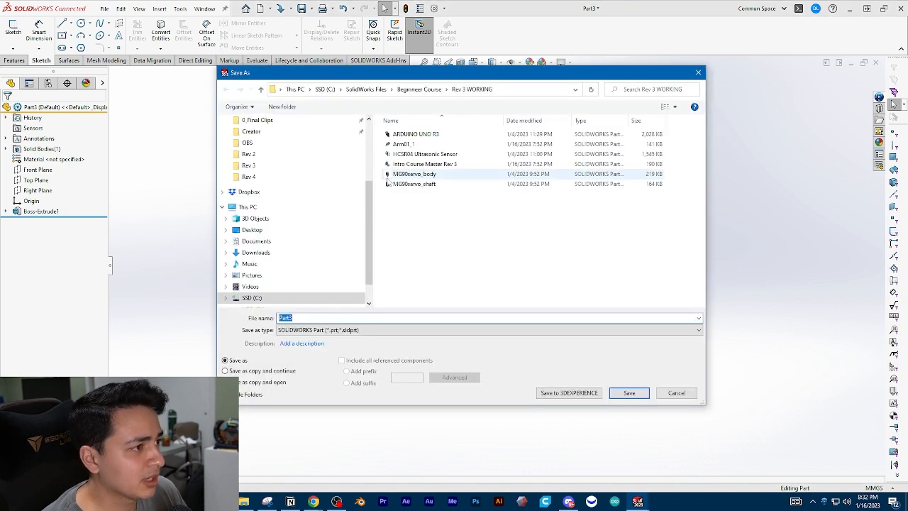
pyautogui.click(442, 250)
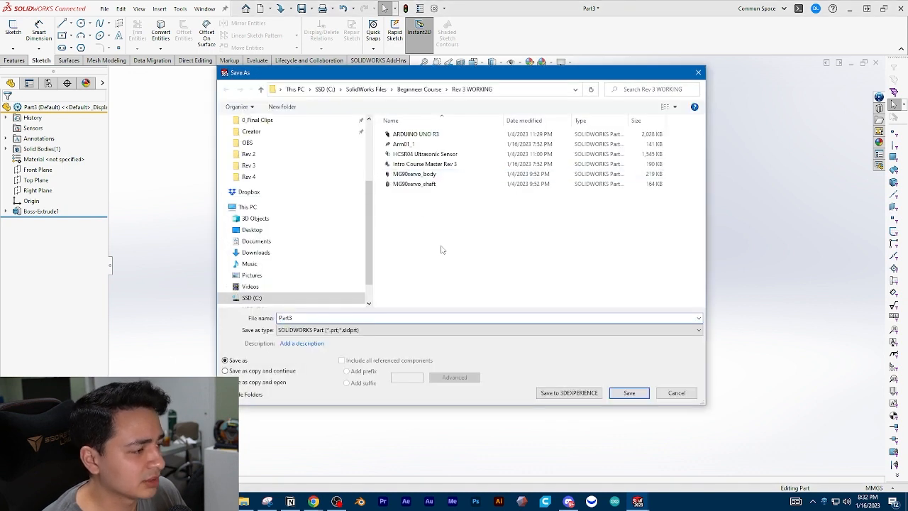
pyautogui.click(429, 90)
pyautogui.doubleClick(428, 164)
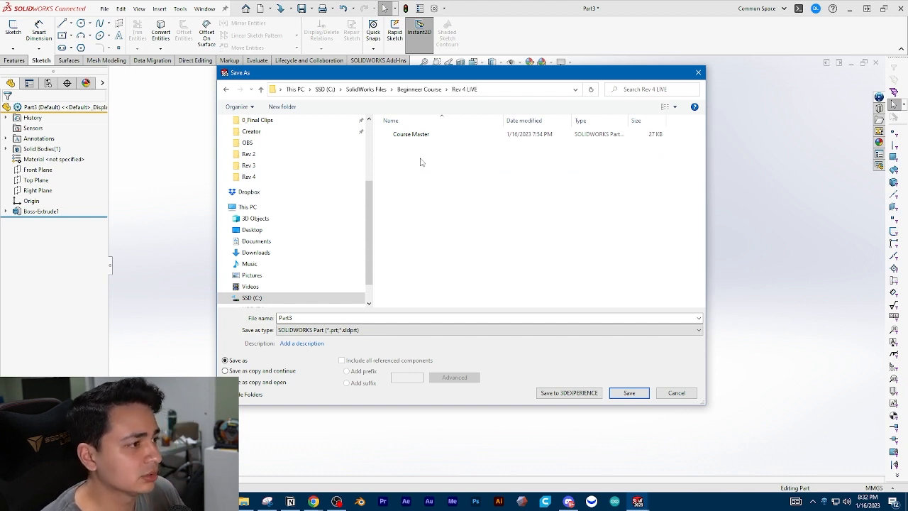
pyautogui.moveTo(370, 151); pyautogui.dragTo(298, 153)
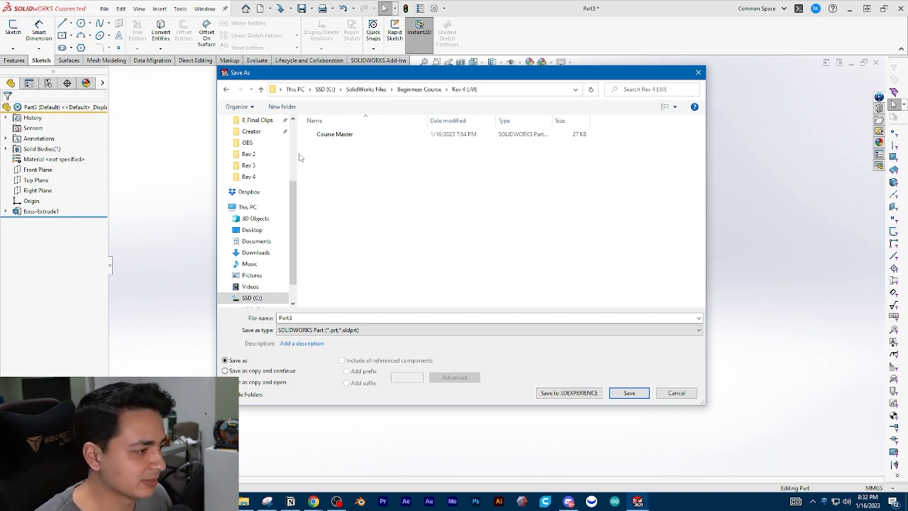
pyautogui.doubleClick(324, 317)
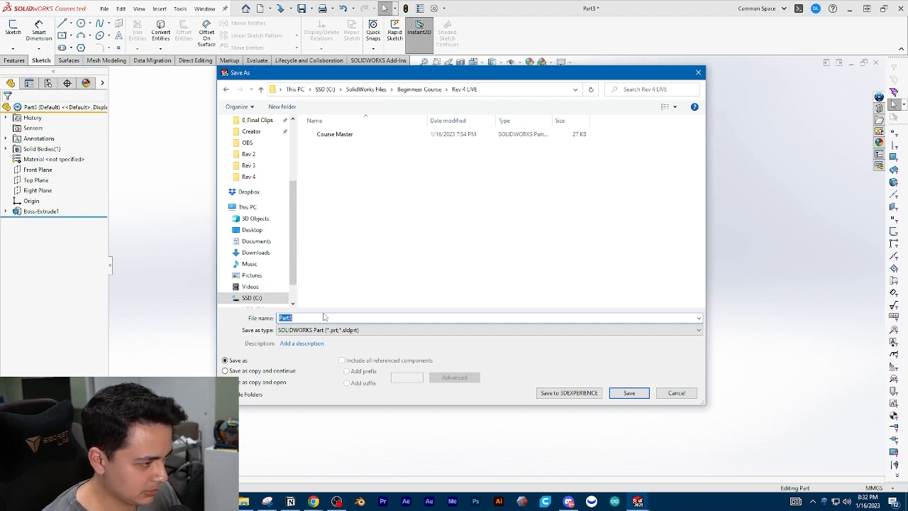
pyautogui.write('Cave Master Rev 1')
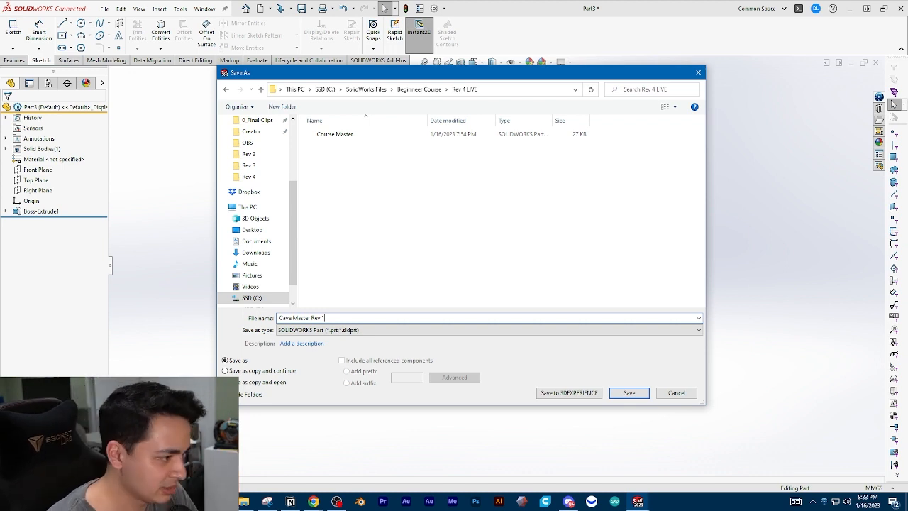
pyautogui.press('Return')
# - Open a new sketch on the large front face of the plate
pyautogui.moveTo(360, 294); pyautogui.dragTo(379, 262, button='middle')
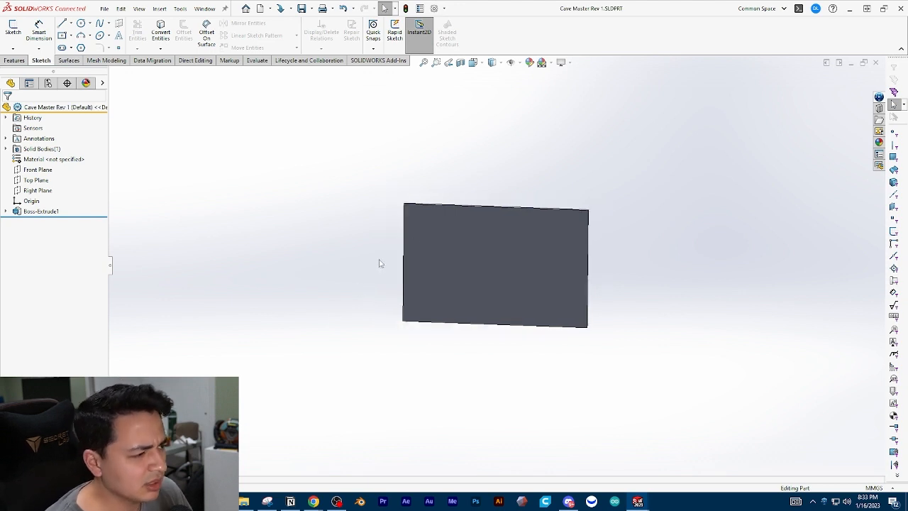
pyautogui.moveTo(379, 344); pyautogui.dragTo(359, 281, button='middle')
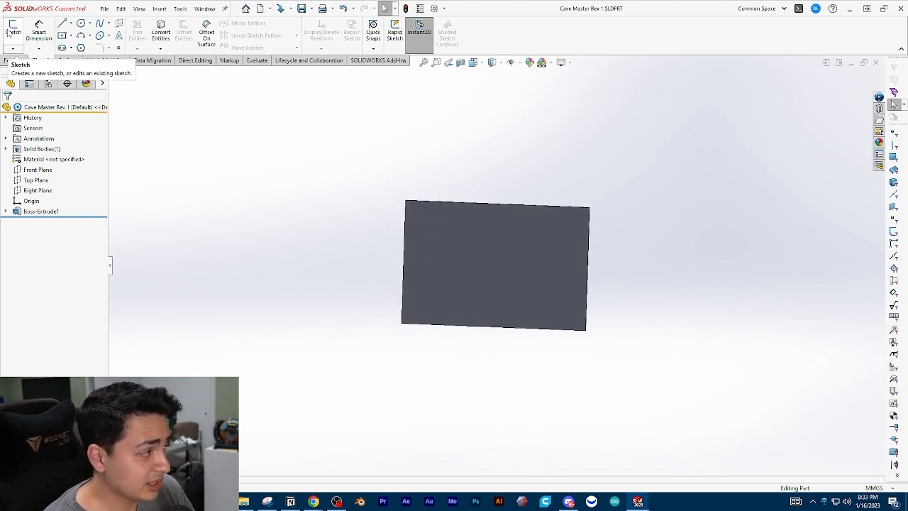
pyautogui.click(10, 32)
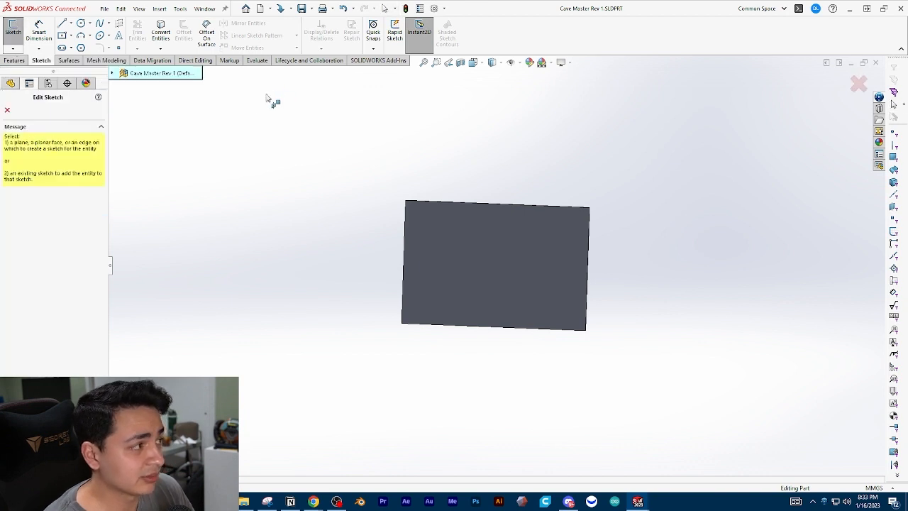
pyautogui.scroll(-1, 553, 186)
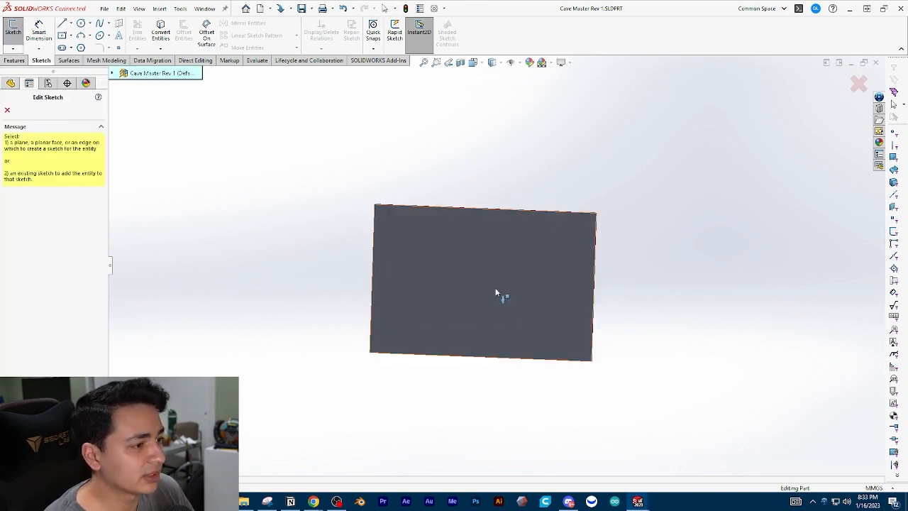
pyautogui.moveTo(458, 295)
pyautogui.mouseDown(button='middle')
pyautogui.moveTo(461, 356)
pyautogui.moveTo(454, 298)
pyautogui.mouseUp(button='middle')
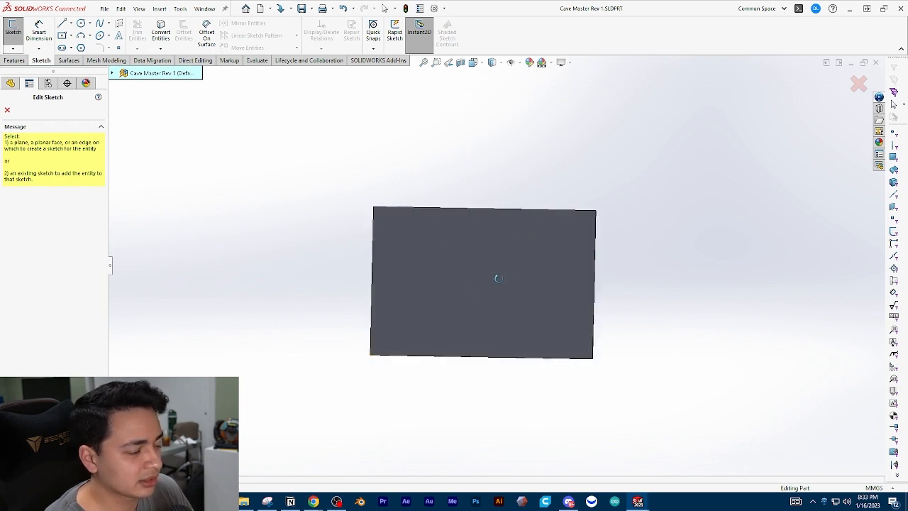
pyautogui.moveTo(494, 278); pyautogui.dragTo(602, 245, button='middle')
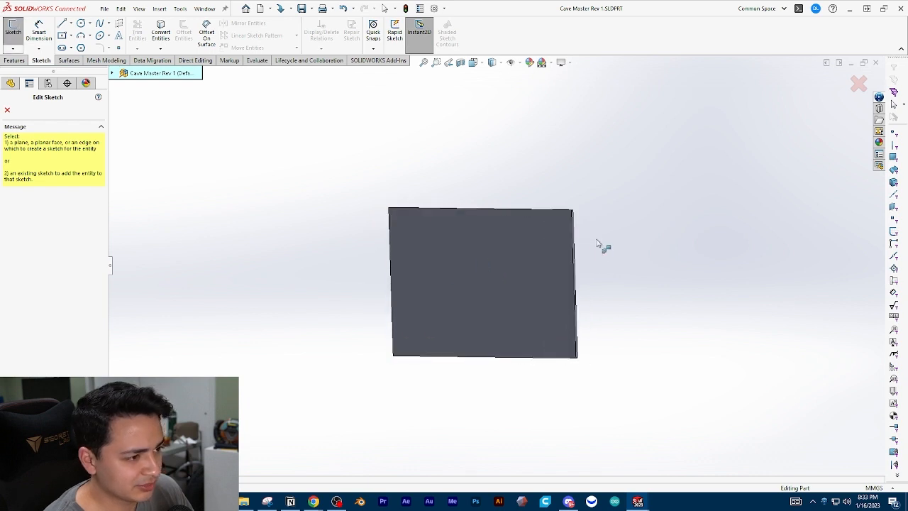
pyautogui.moveTo(521, 255); pyautogui.dragTo(508, 268, button='middle')
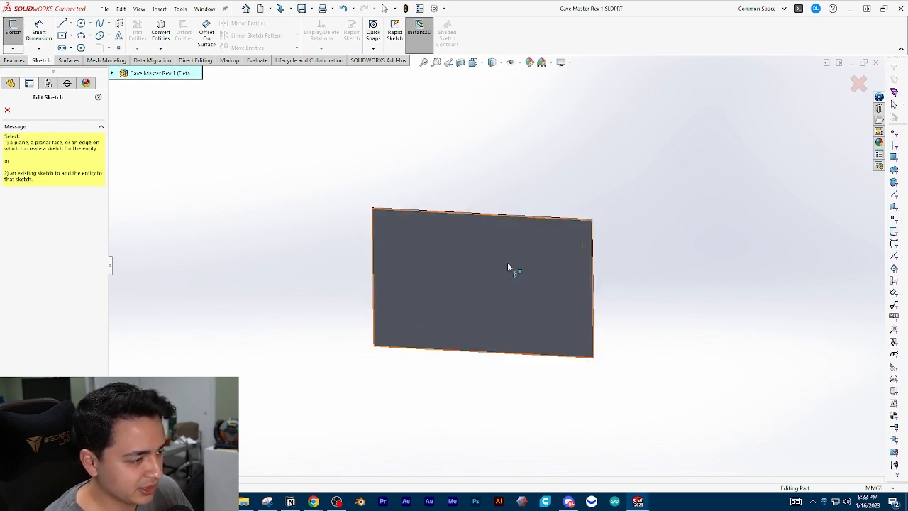
pyautogui.click(508, 268)
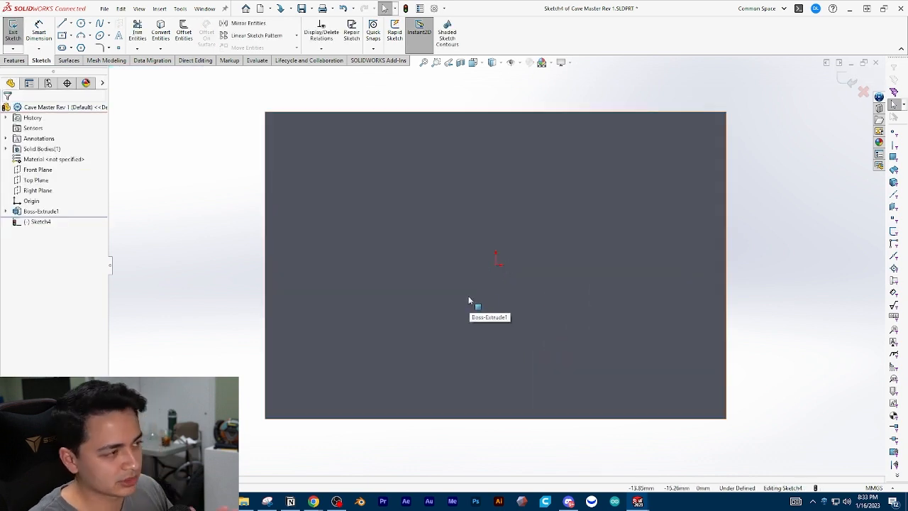
pyautogui.scroll(4, 495, 264)
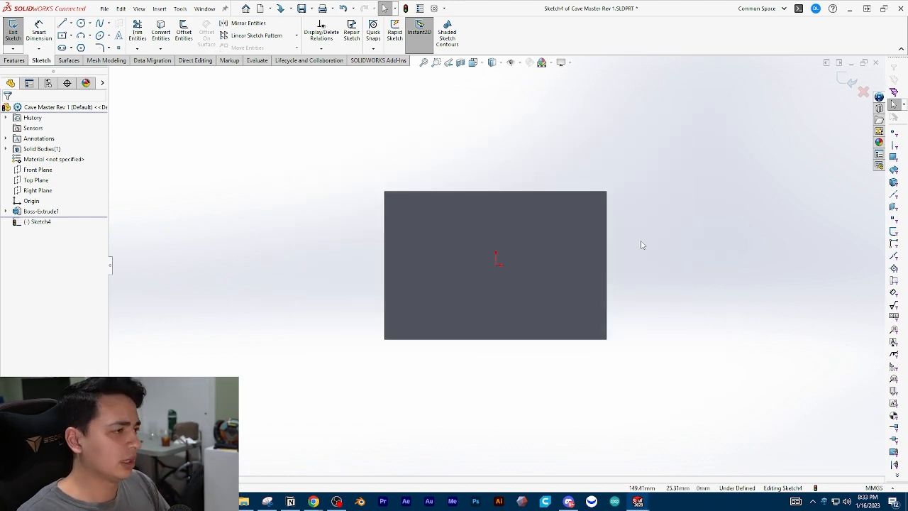
# - Sketch a circle about 152 mm in diameter, its center at about X 31, Y -37 mm, overlapping the plate's lower edge
pyautogui.click(81, 22)
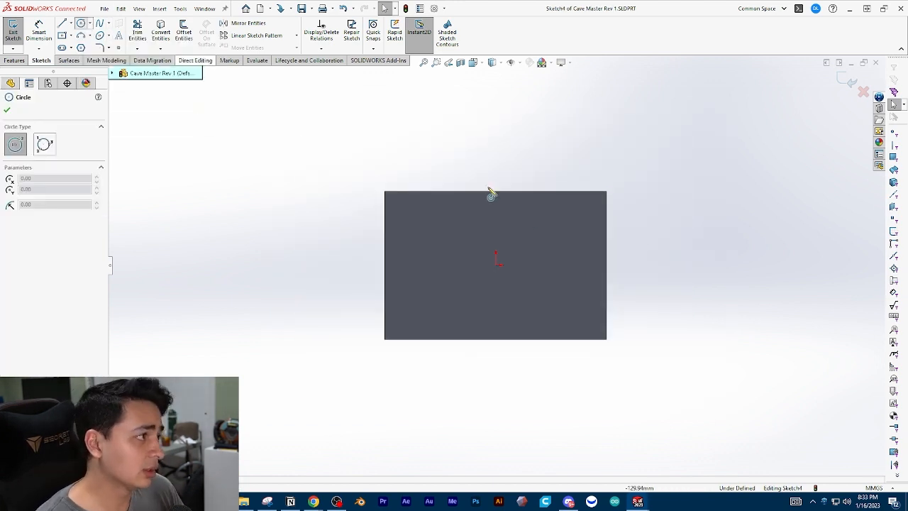
pyautogui.click(530, 287)
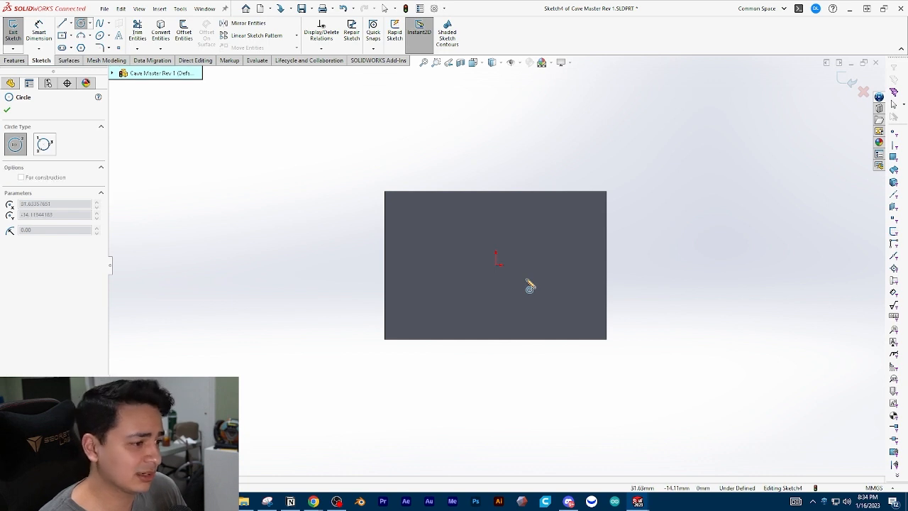
pyautogui.click(550, 355)
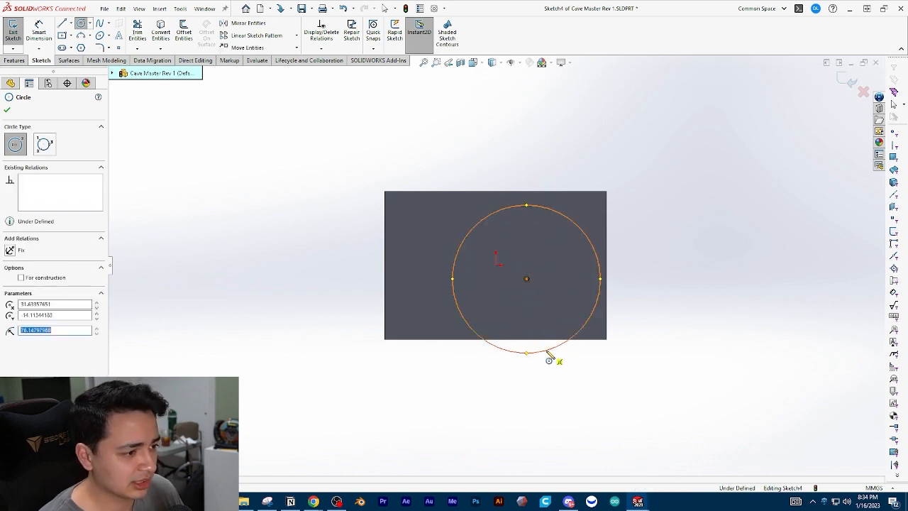
pyautogui.press('Escape')
pyautogui.moveTo(528, 278); pyautogui.dragTo(526, 300)
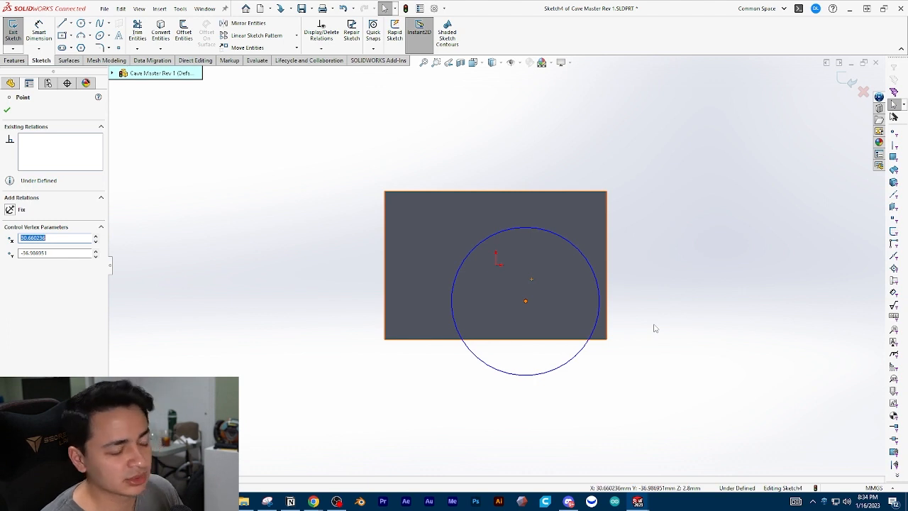
pyautogui.click(664, 327)
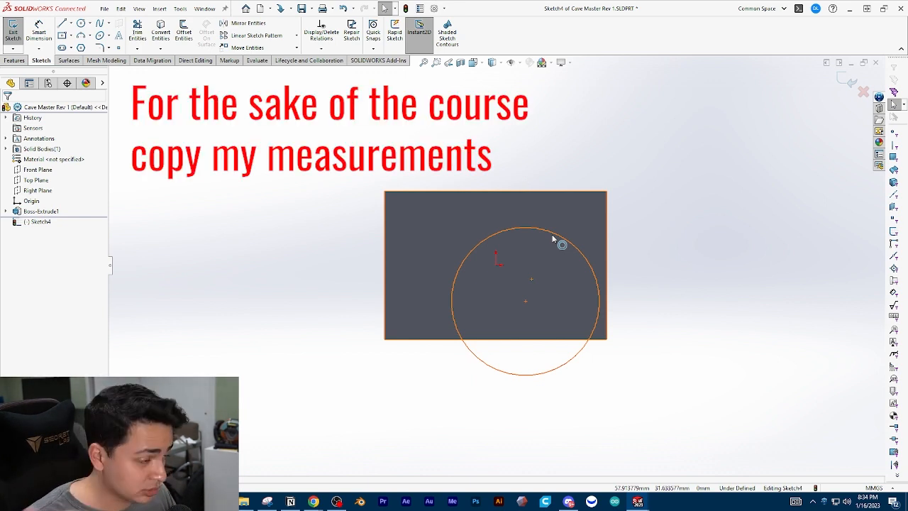
# - Dimension the circle's diameter to 105 mm
pyautogui.click(453, 282)
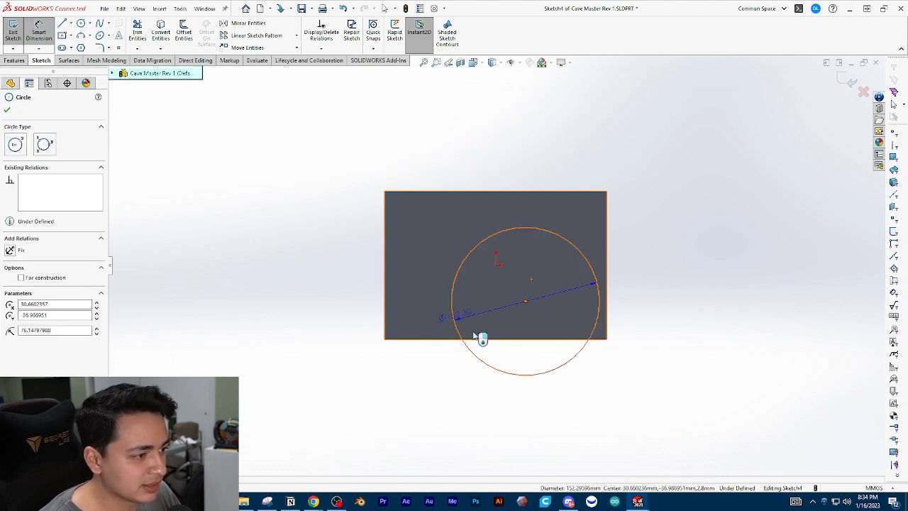
pyautogui.click(537, 432)
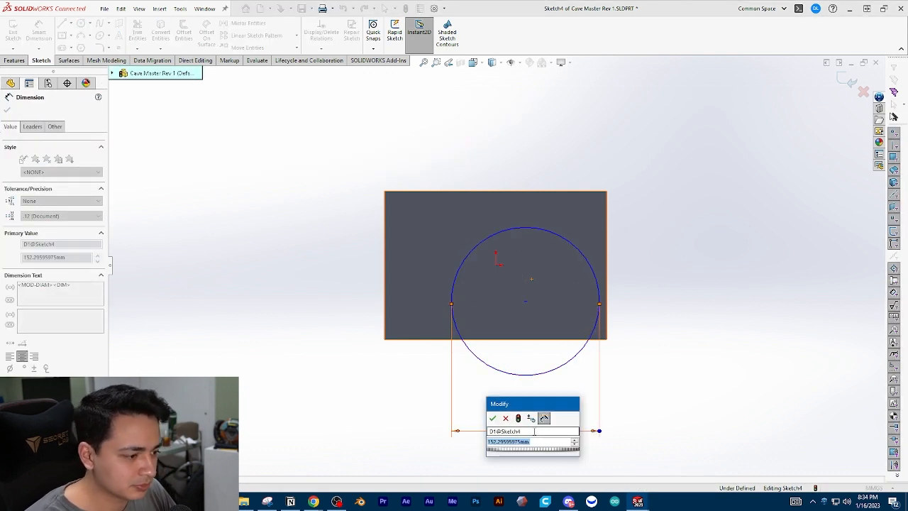
pyautogui.write('105')
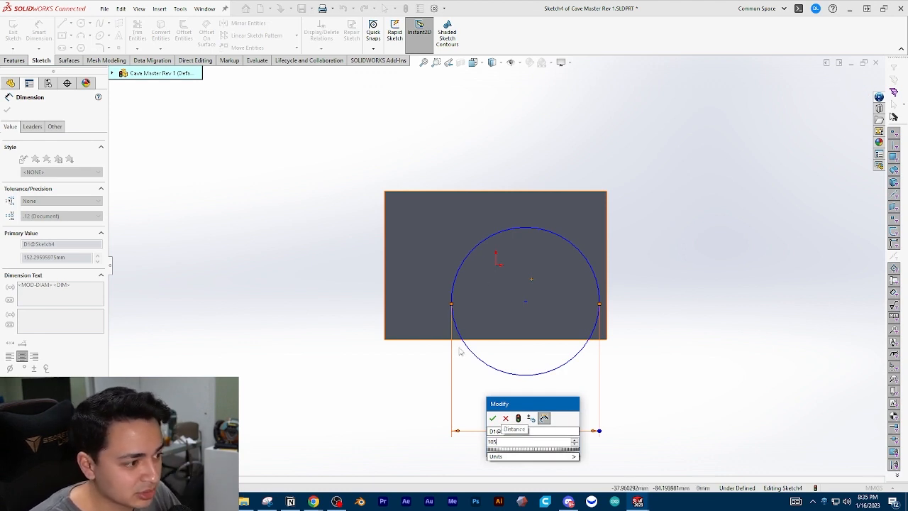
pyautogui.press('Return')
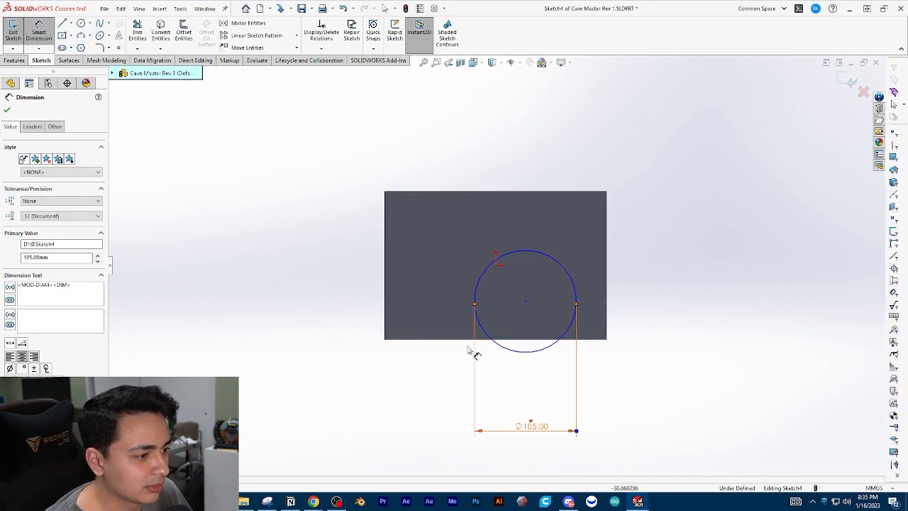
pyautogui.scroll(-1, 637, 319)
pyautogui.press('Escape')
# - Reposition the circle freehand so its center sits at about X 27, Y -51 mm, near the plate's lower edge
pyautogui.moveTo(505, 298)
pyautogui.mouseDown()
pyautogui.moveTo(509, 277)
pyautogui.moveTo(481, 318)
pyautogui.moveTo(445, 317)
pyautogui.moveTo(503, 308)
pyautogui.mouseUp()
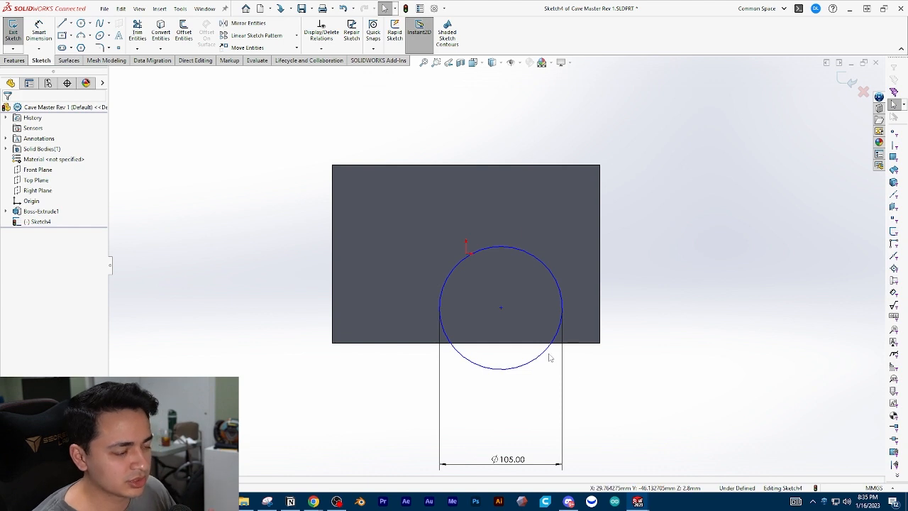
pyautogui.moveTo(501, 309)
pyautogui.mouseDown()
pyautogui.moveTo(523, 290)
pyautogui.moveTo(522, 305)
pyautogui.moveTo(505, 321)
pyautogui.mouseUp()
pyautogui.click(661, 359)
pyautogui.scroll(1, 624, 337)
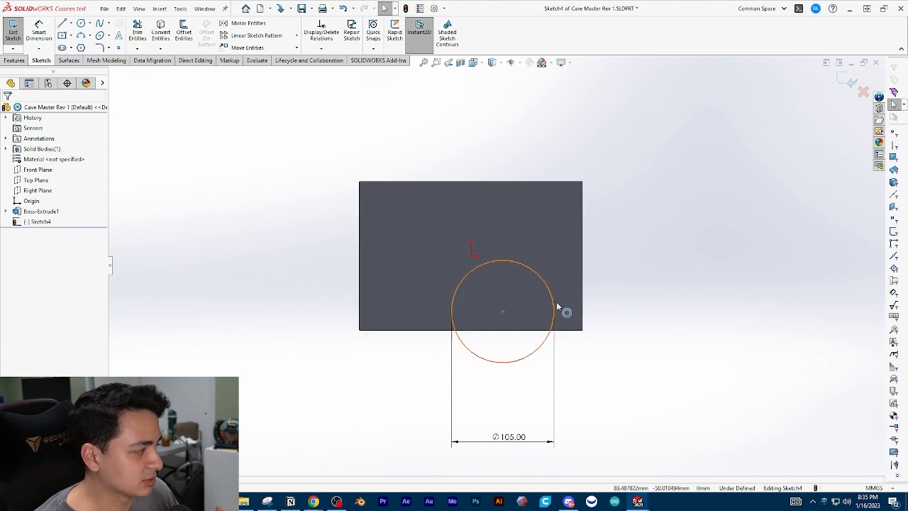
pyautogui.scroll(-1, 566, 302)
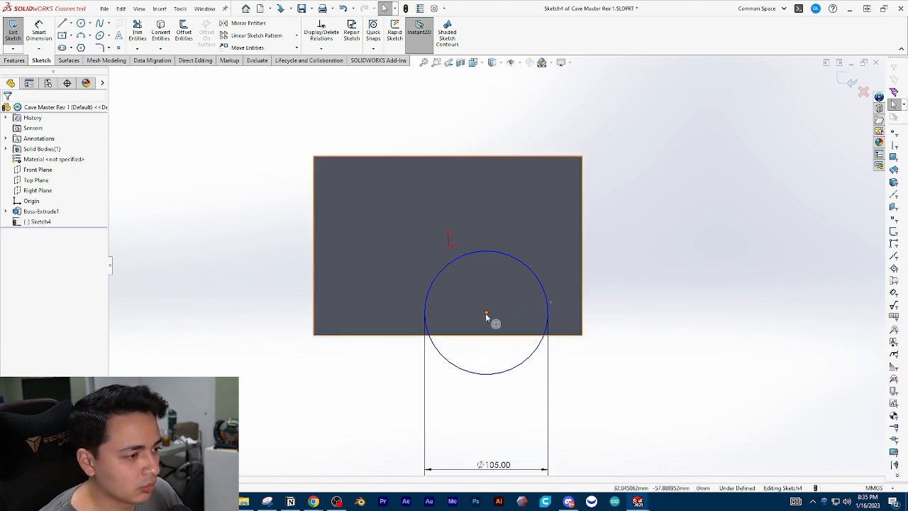
pyautogui.moveTo(486, 313)
pyautogui.mouseDown()
pyautogui.moveTo(488, 297)
pyautogui.moveTo(480, 305)
pyautogui.mouseUp()
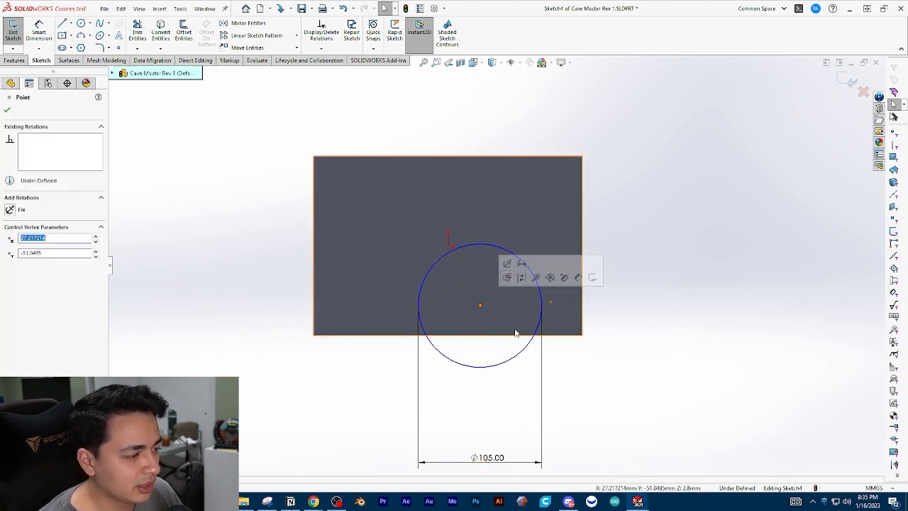
pyautogui.click(624, 396)
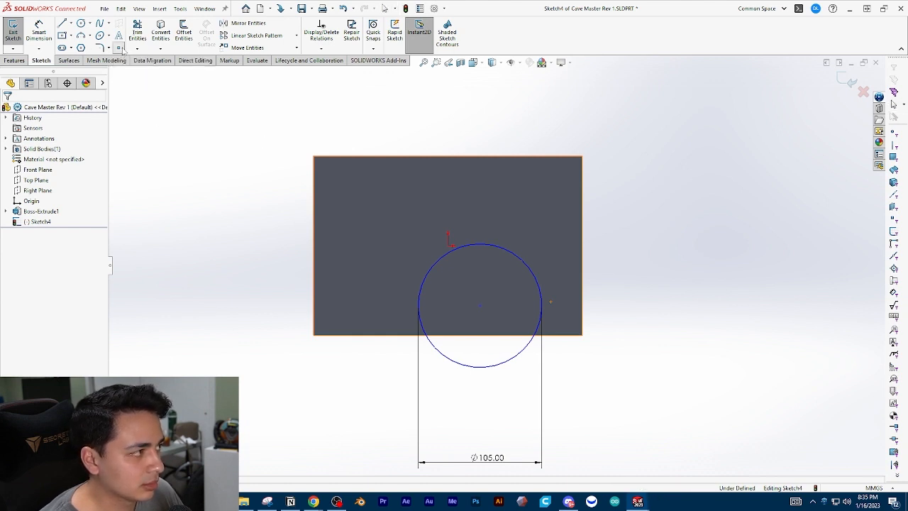
# - Place a sketch point on the circle's right quadrant, level with its center
pyautogui.click(120, 49)
pyautogui.press('Escape')
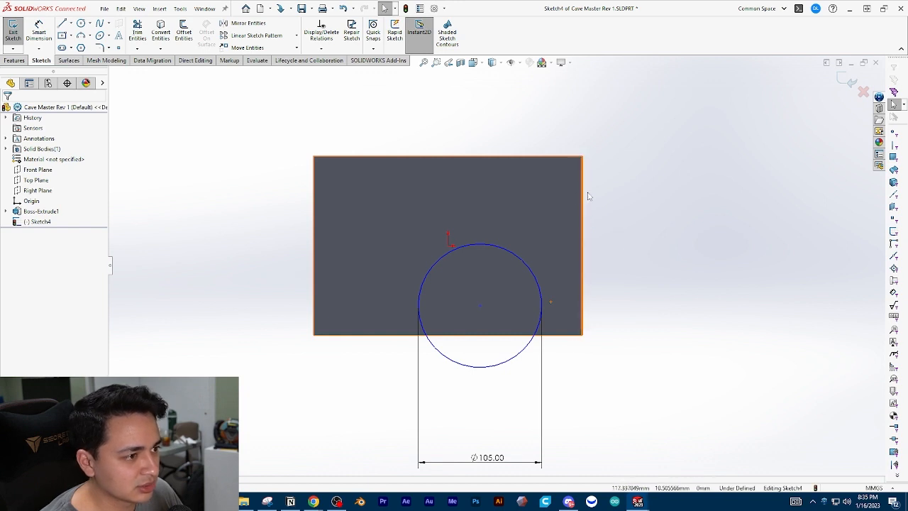
pyautogui.click(119, 48)
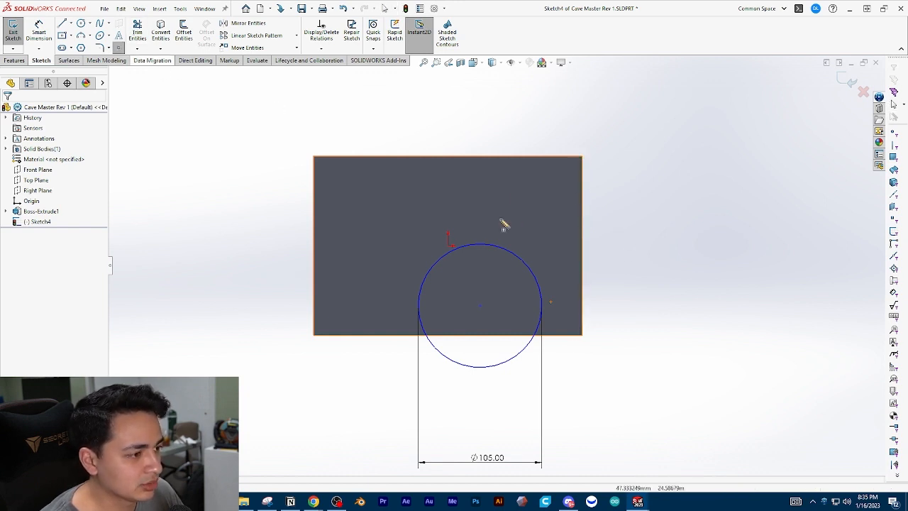
pyautogui.click(481, 245)
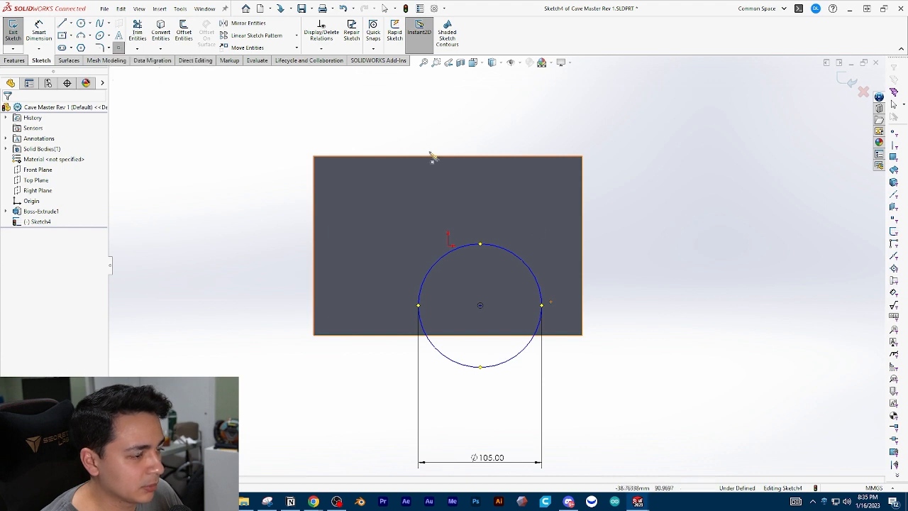
pyautogui.click(543, 306)
pyautogui.press('Escape')
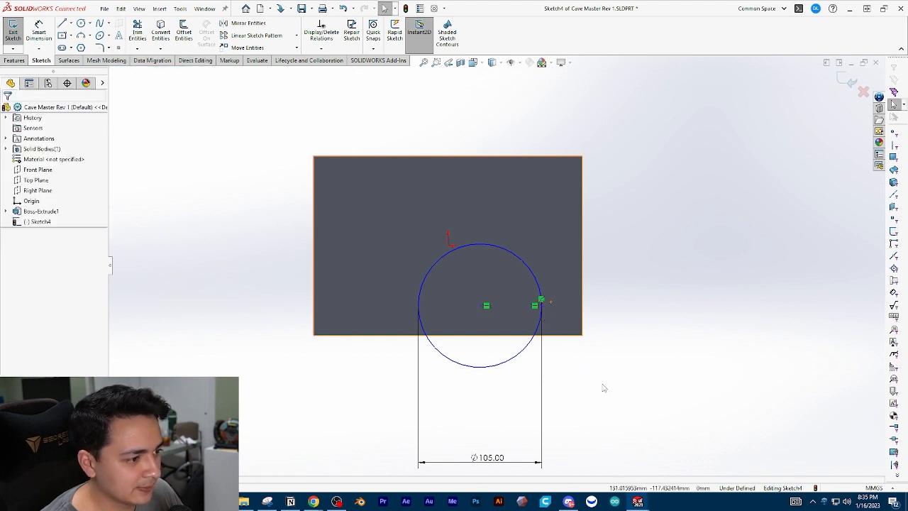
# - Dimension the horizontal distance between the circle's right quadrant point and the plate's right edge to 50 mm
pyautogui.click(48, 40)
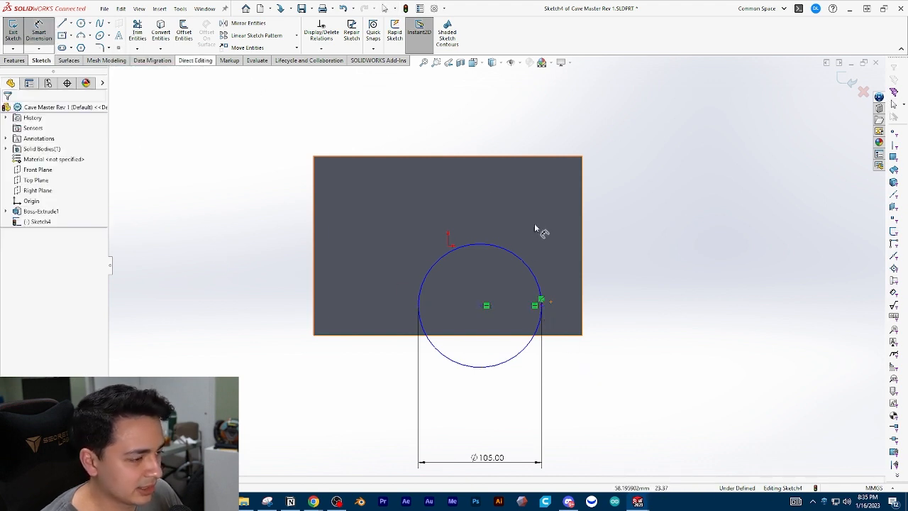
pyautogui.click(47, 43)
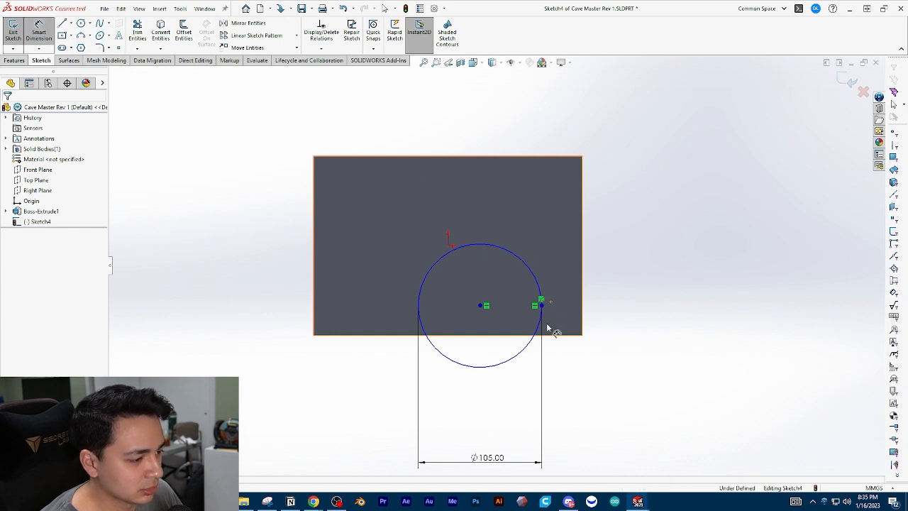
pyautogui.click(542, 303)
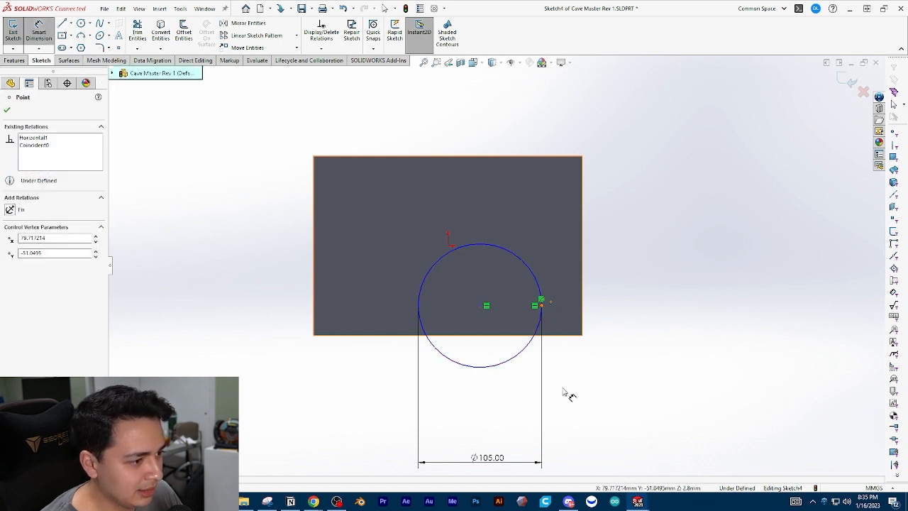
pyautogui.click(583, 312)
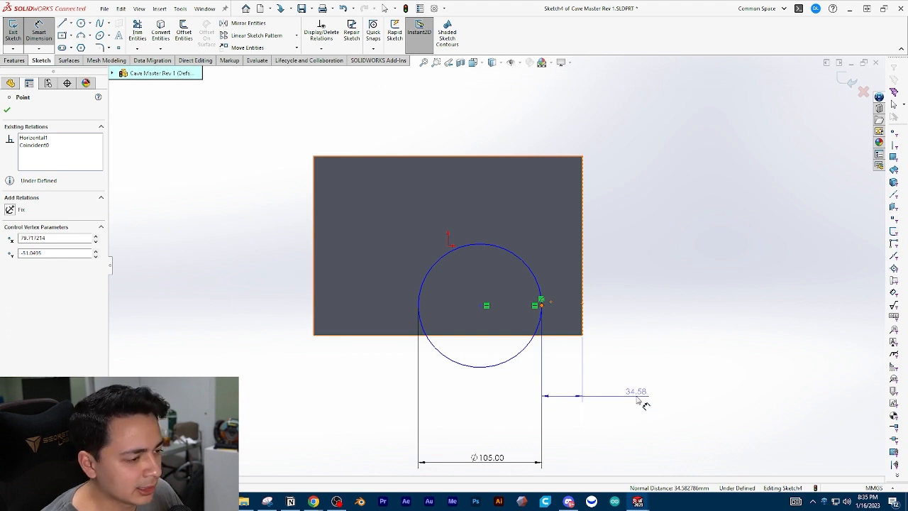
pyautogui.click(639, 403)
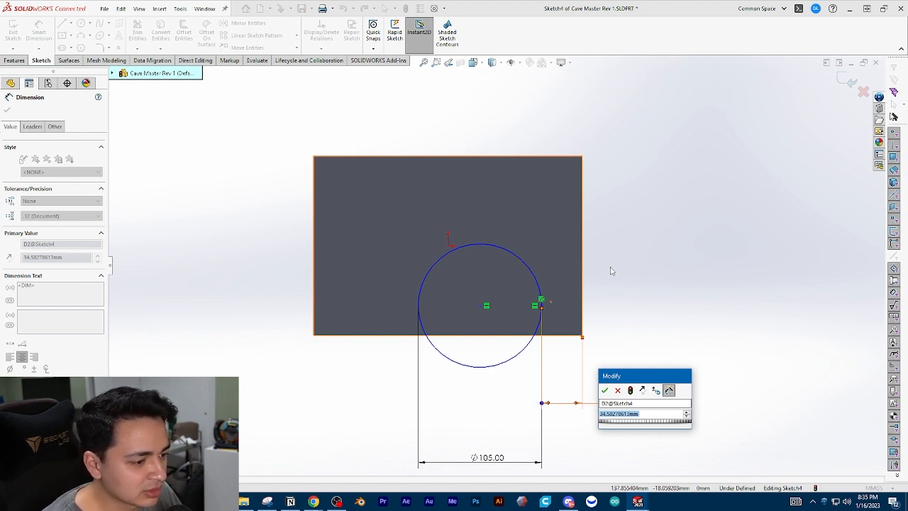
pyautogui.write('50')
pyautogui.press('Return')
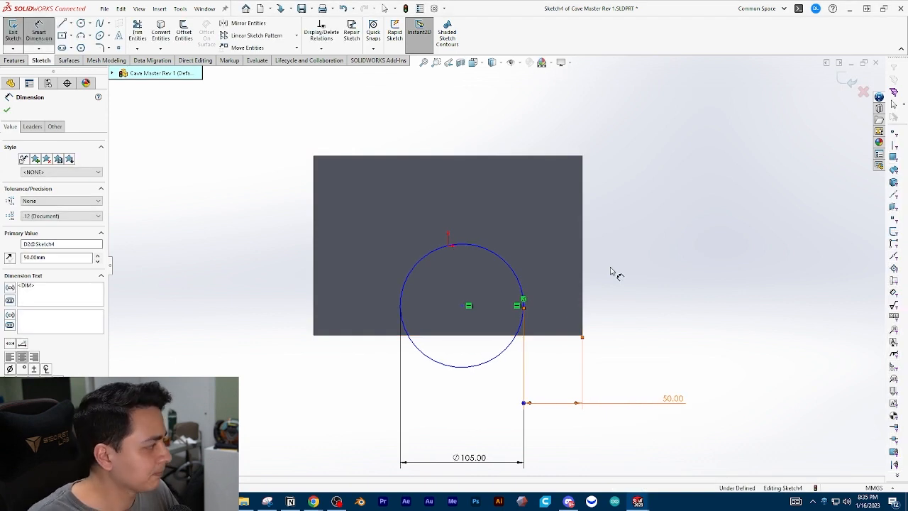
pyautogui.press('Escape')
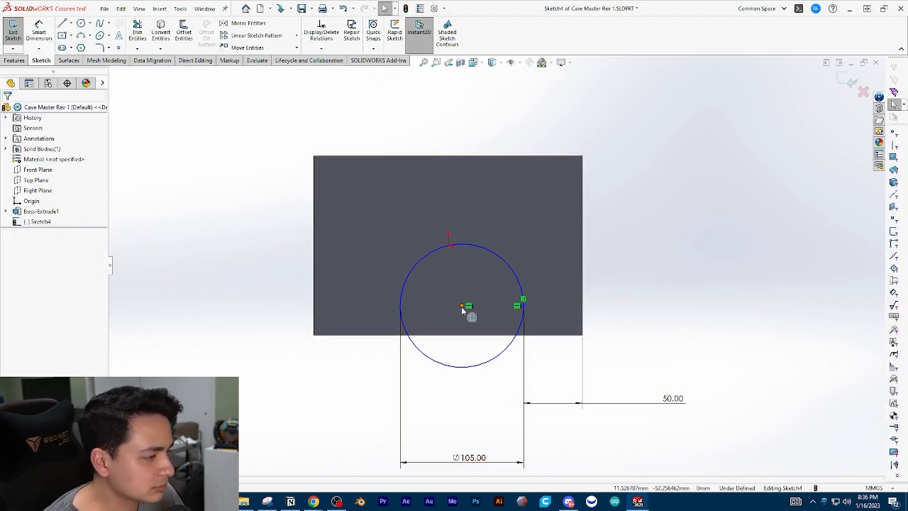
# - Place a sketch point on the circle's top quadrant, vertically aligned with its center
pyautogui.click(119, 48)
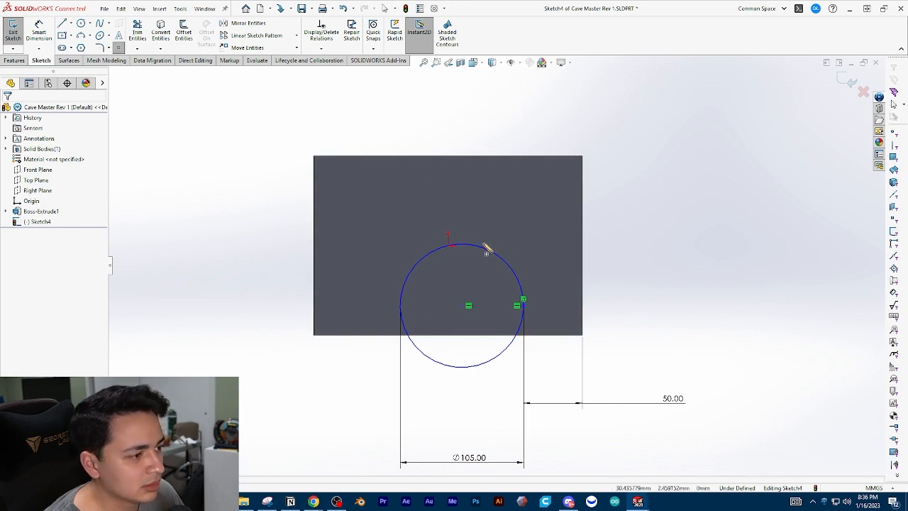
pyautogui.click(462, 245)
pyautogui.press('Escape')
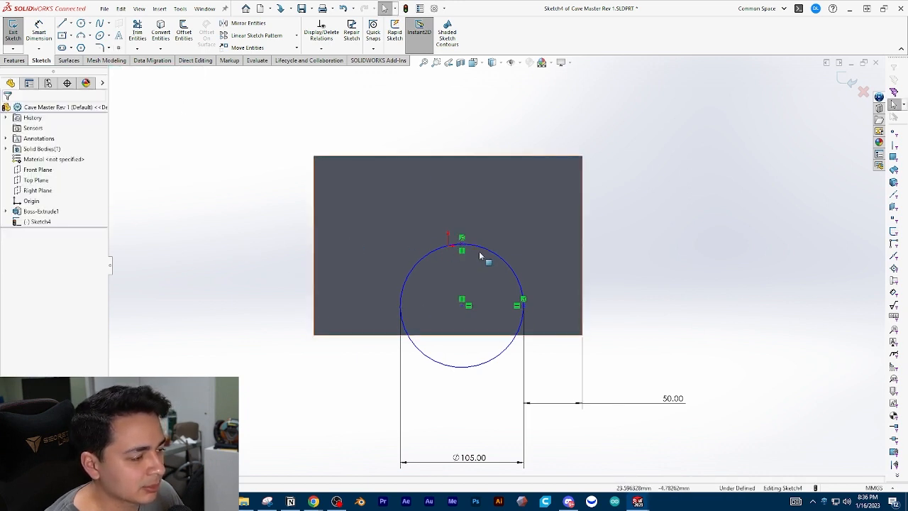
# - Dimension the circle's top quadrant point 90 mm above the plate's bottom edge and exit the sketch
pyautogui.press('d')
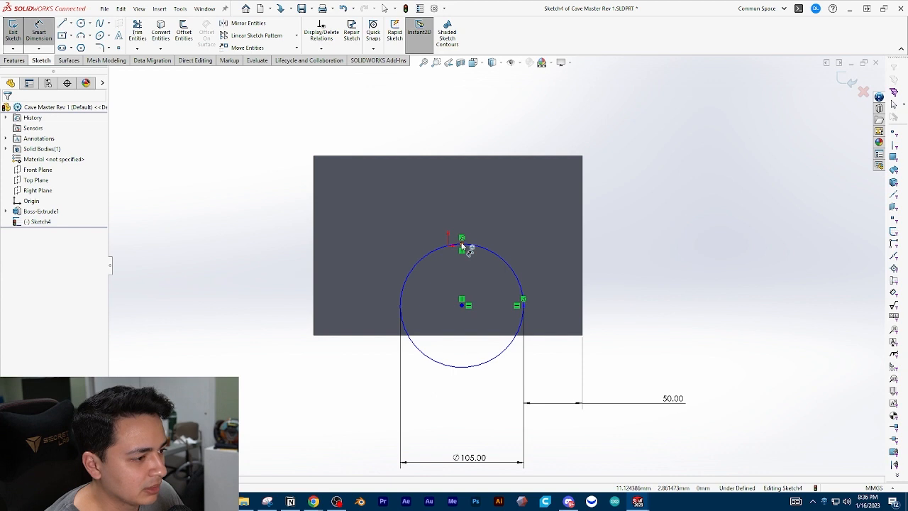
pyautogui.click(462, 245)
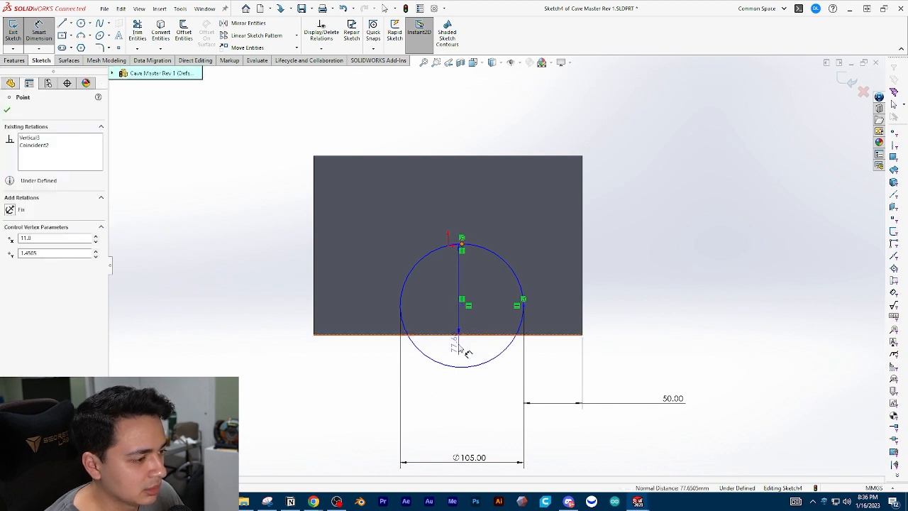
pyautogui.click(466, 351)
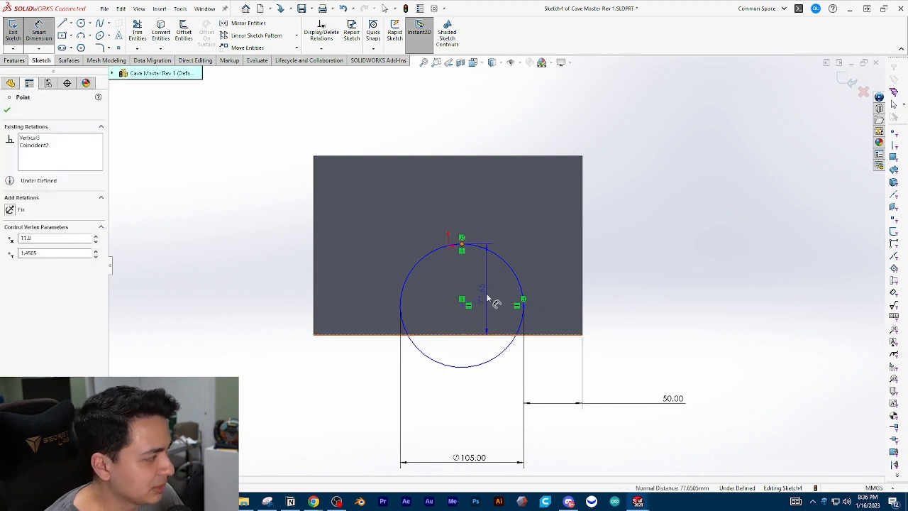
pyautogui.click(524, 301)
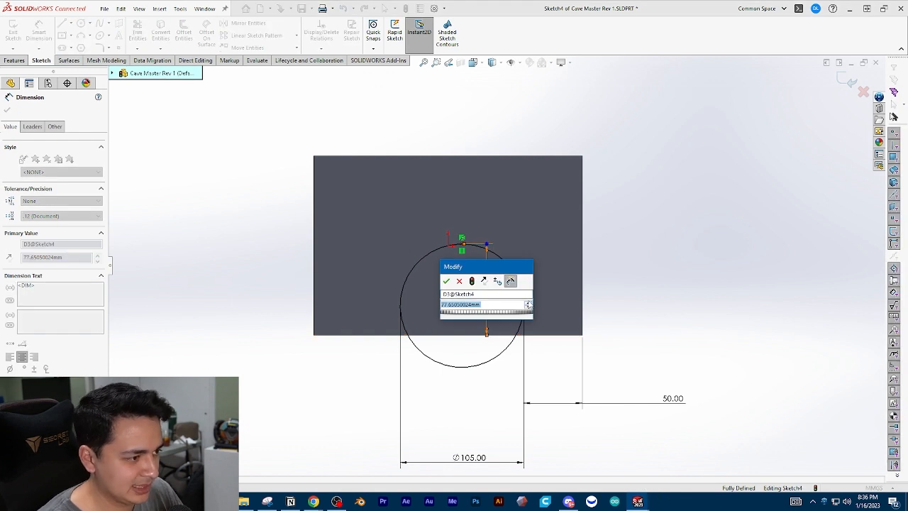
pyautogui.write('90')
pyautogui.press('Return')
pyautogui.press('Escape')
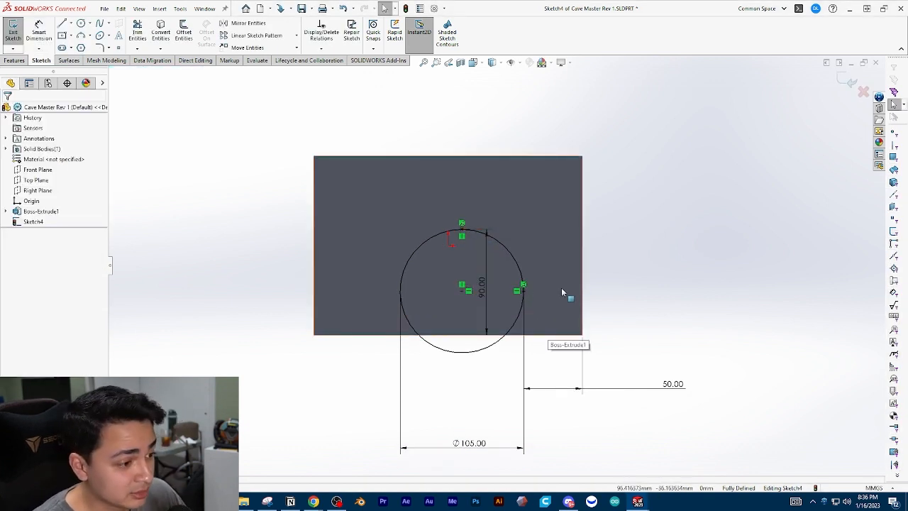
pyautogui.scroll(2, 574, 268)
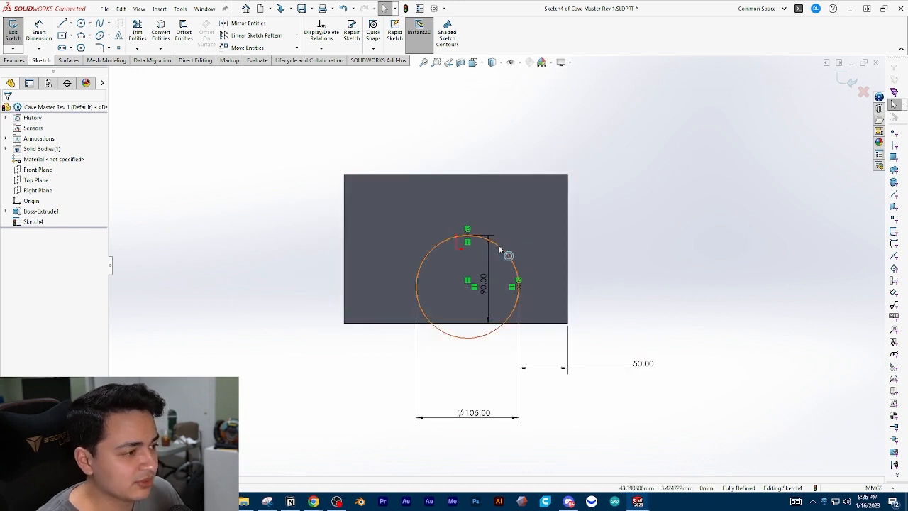
pyautogui.moveTo(519, 298)
pyautogui.mouseDown(button='middle')
pyautogui.moveTo(594, 294)
pyautogui.moveTo(480, 247)
pyautogui.mouseUp(button='middle')
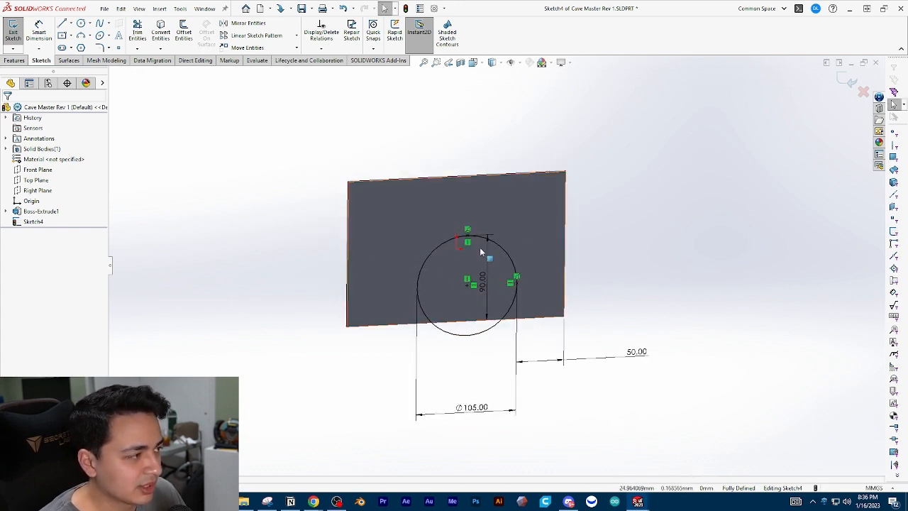
pyautogui.click(13, 32)
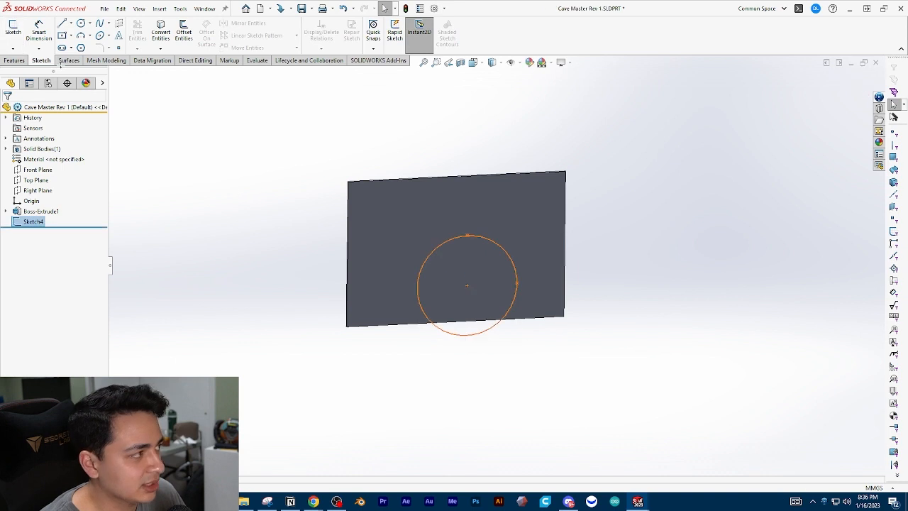
# - Start an Extruded Cut from the circle sketch with a Blind depth of 5 mm
pyautogui.click(14, 60)
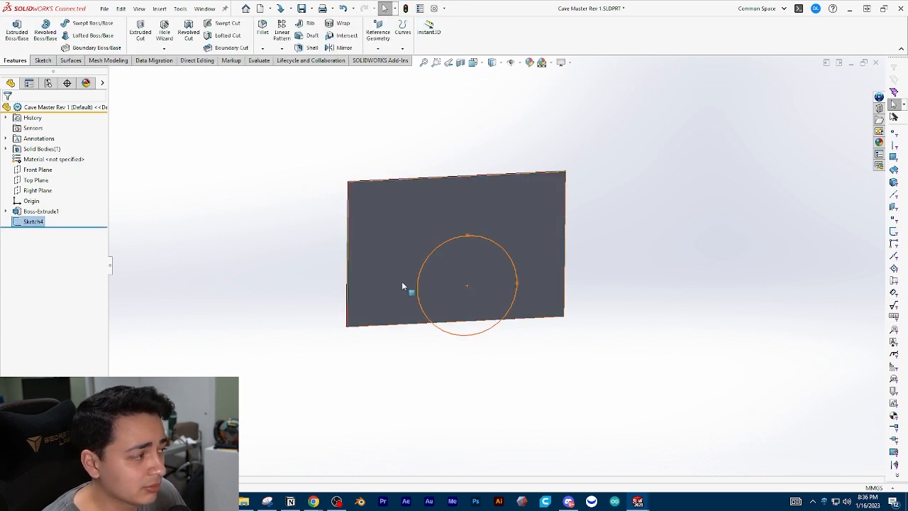
pyautogui.click(139, 32)
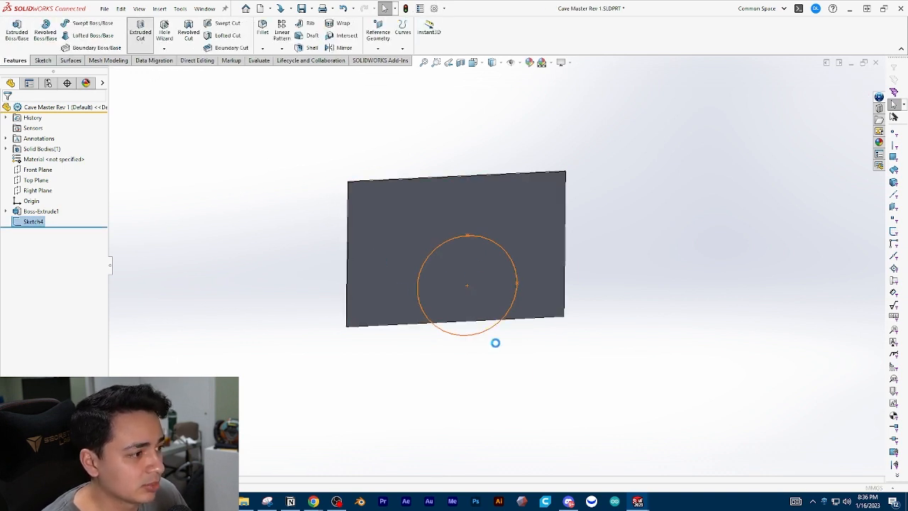
pyautogui.moveTo(446, 369); pyautogui.dragTo(403, 337, button='middle')
pyautogui.click(66, 168)
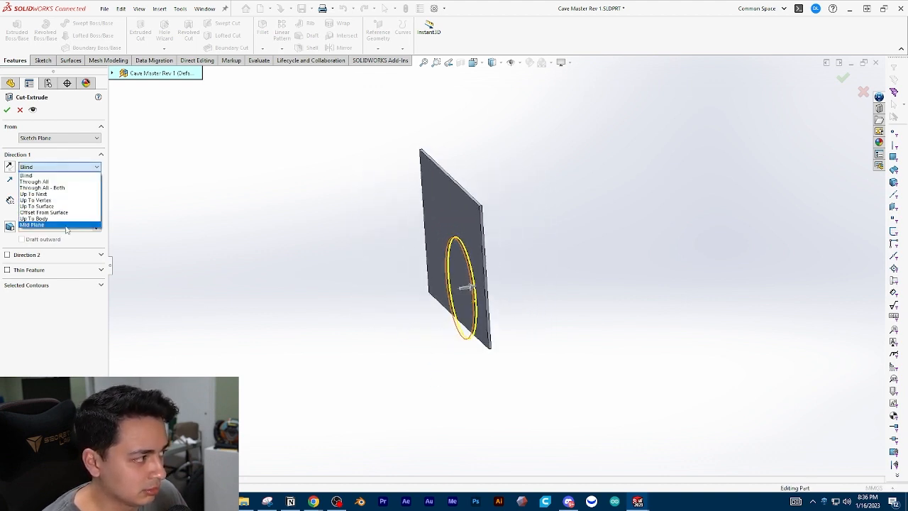
pyautogui.click(43, 175)
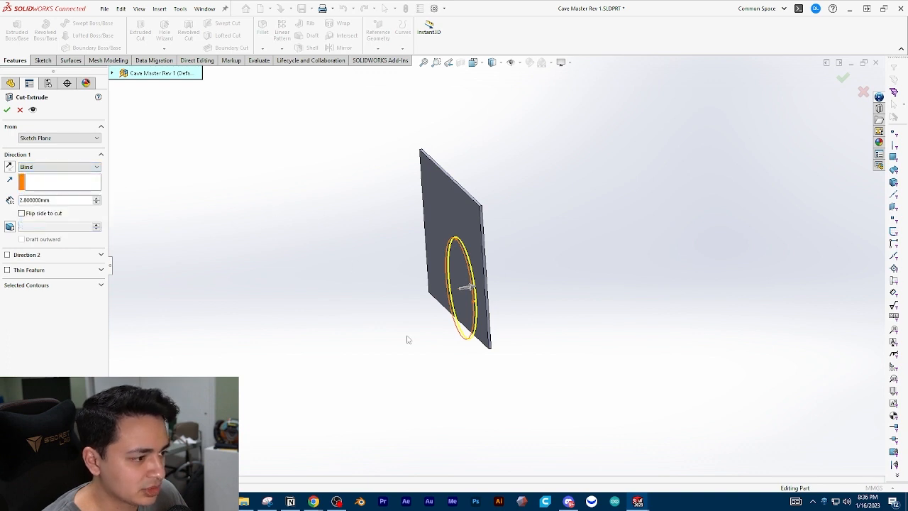
pyautogui.moveTo(405, 339)
pyautogui.mouseDown(button='middle')
pyautogui.moveTo(421, 324)
pyautogui.moveTo(418, 345)
pyautogui.mouseUp(button='middle')
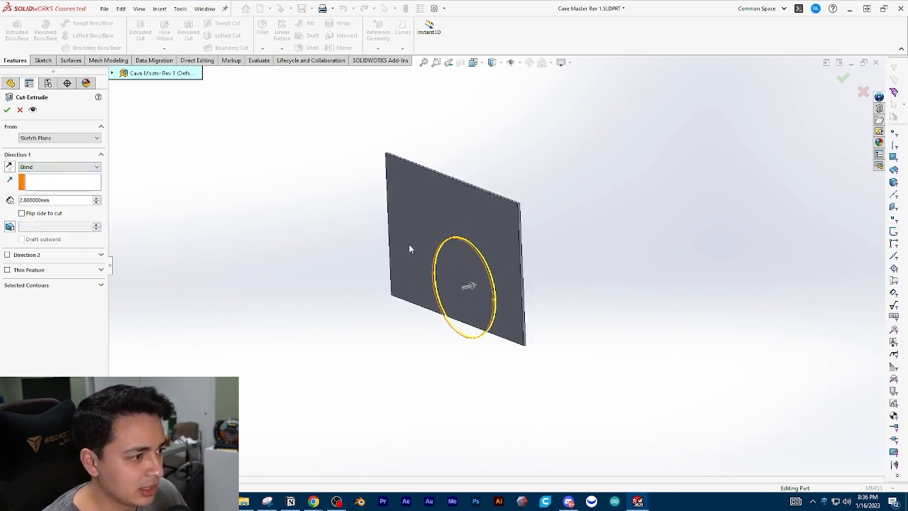
pyautogui.doubleClick(49, 200)
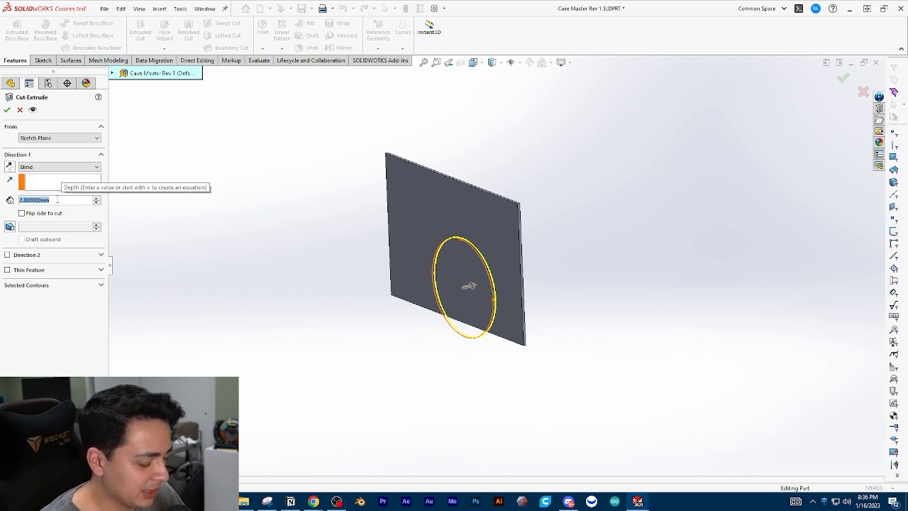
pyautogui.write('5')
pyautogui.press('Return')
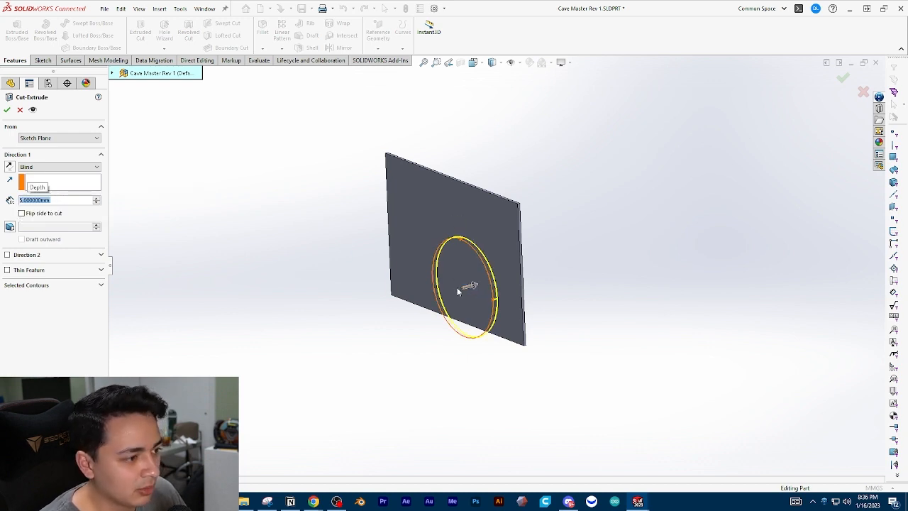
# - Extend the circular cut's blind depth to 140 mm, and switch its Direction 1 end condition to Through All
pyautogui.moveTo(479, 289); pyautogui.dragTo(542, 311)
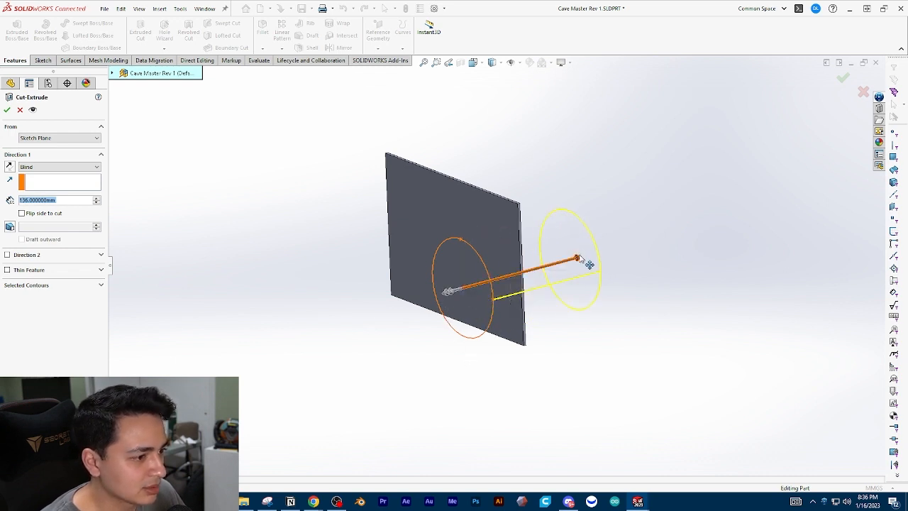
pyautogui.moveTo(587, 260)
pyautogui.mouseDown()
pyautogui.moveTo(545, 285)
pyautogui.moveTo(573, 270)
pyautogui.moveTo(526, 277)
pyautogui.moveTo(579, 261)
pyautogui.mouseUp()
pyautogui.click(59, 166)
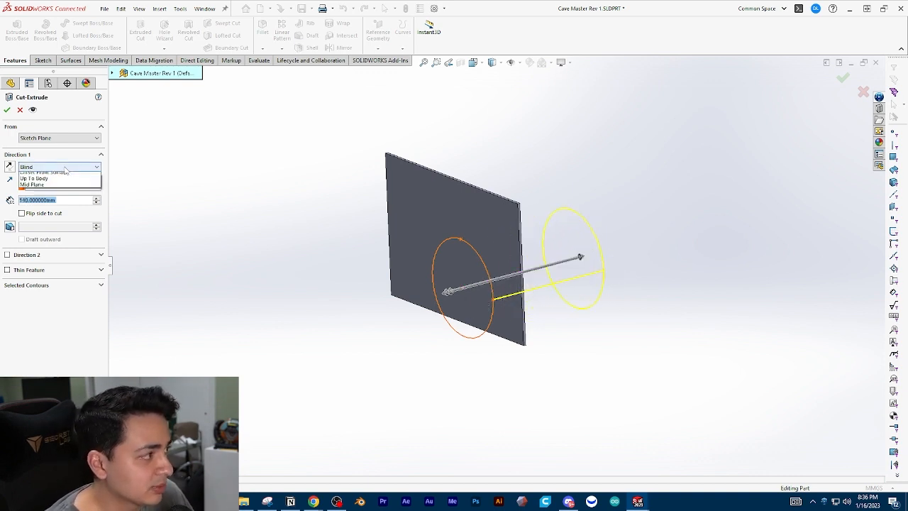
pyautogui.click(42, 178)
pyautogui.scroll(3, 366, 298)
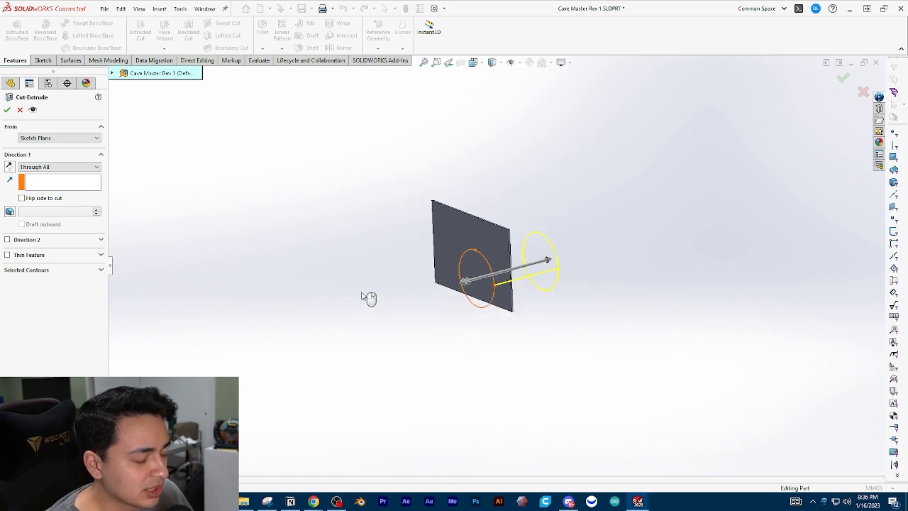
pyautogui.scroll(-2, 578, 196)
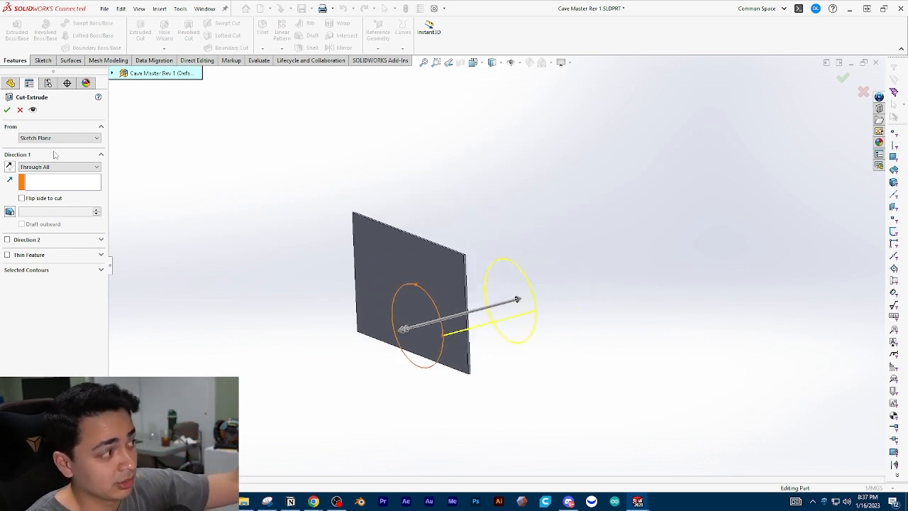
# - Change the cut's end condition to Through All - Both so it runs both ways from the sketch plane
pyautogui.click(57, 167)
pyautogui.click(44, 190)
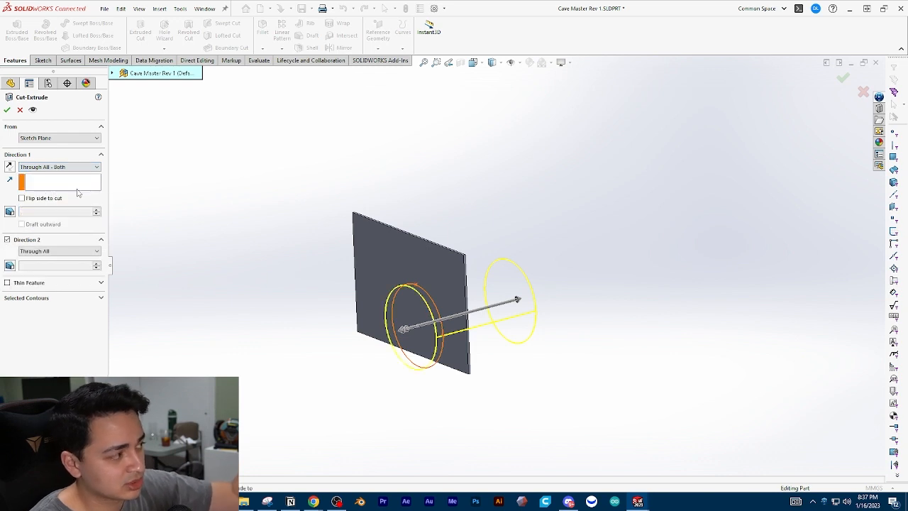
pyautogui.moveTo(429, 330); pyautogui.dragTo(402, 331, button='middle')
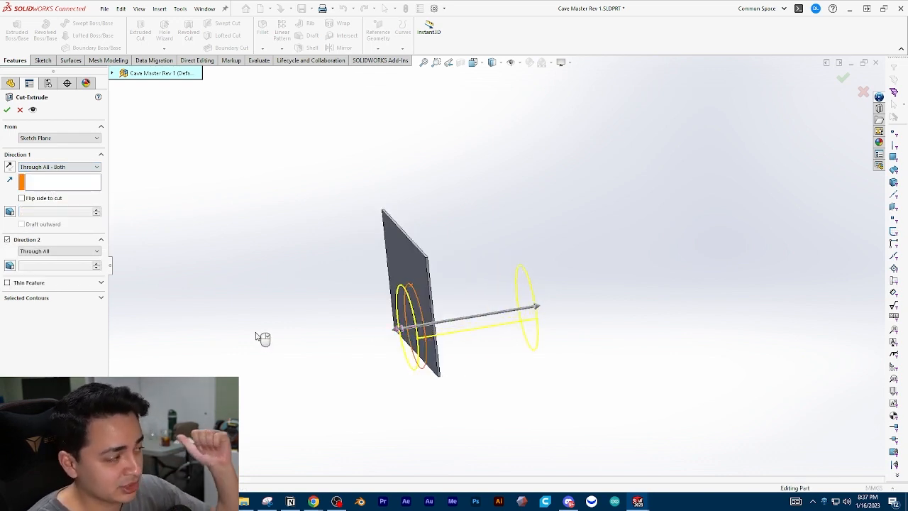
# - Try the Up To Next and Up To Vertex end conditions for Direction 1 of the circular cut
pyautogui.click(70, 168)
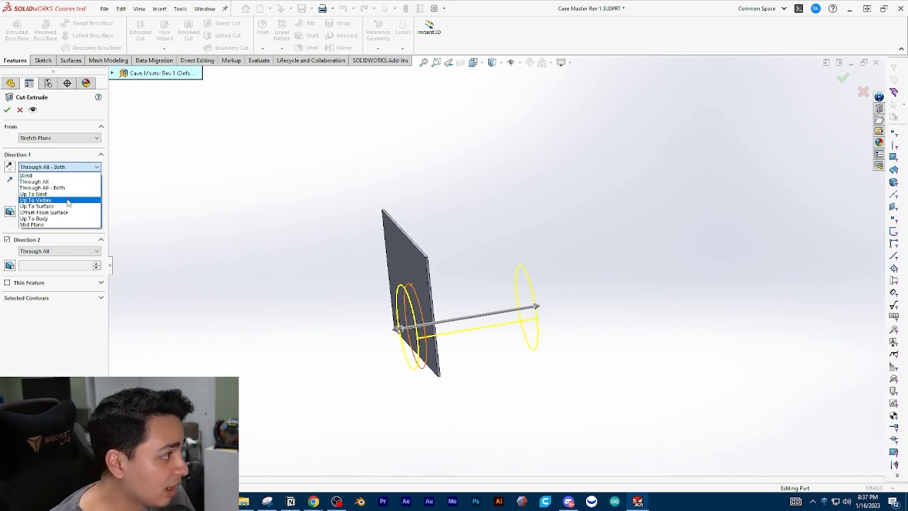
pyautogui.click(69, 198)
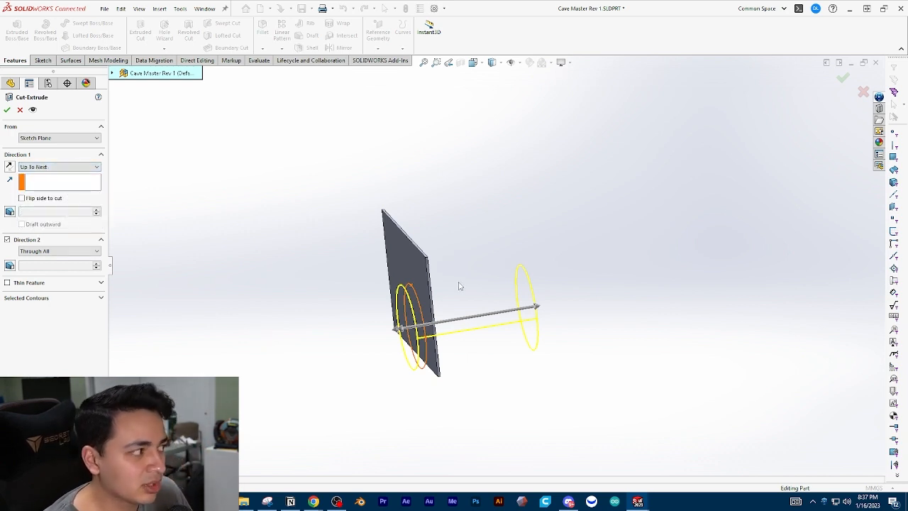
pyautogui.scroll(1, 468, 291)
pyautogui.scroll(-2, 472, 312)
pyautogui.scroll(3, 457, 323)
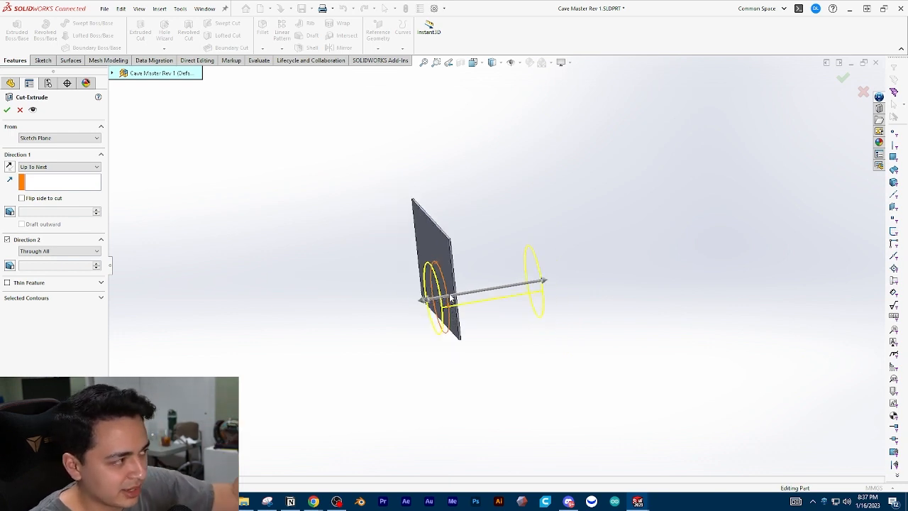
pyautogui.click(81, 166)
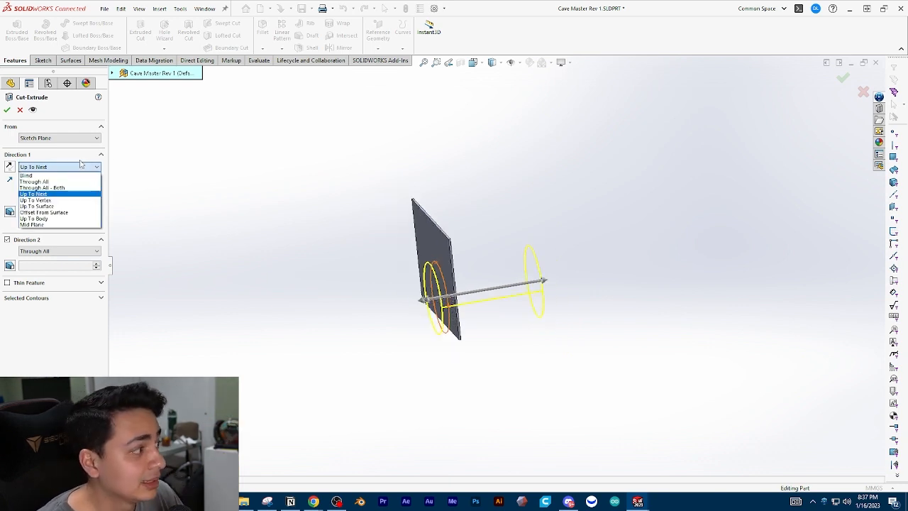
pyautogui.click(70, 202)
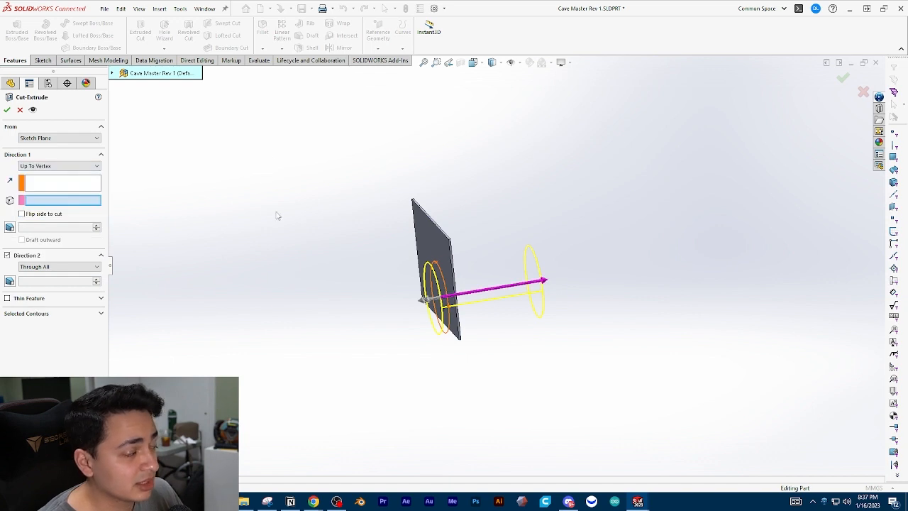
# - Set the cut's Direction 1 to Up To Surface, using the plate's broad face as the limit, and complete the cut
pyautogui.click(71, 166)
pyautogui.click(75, 206)
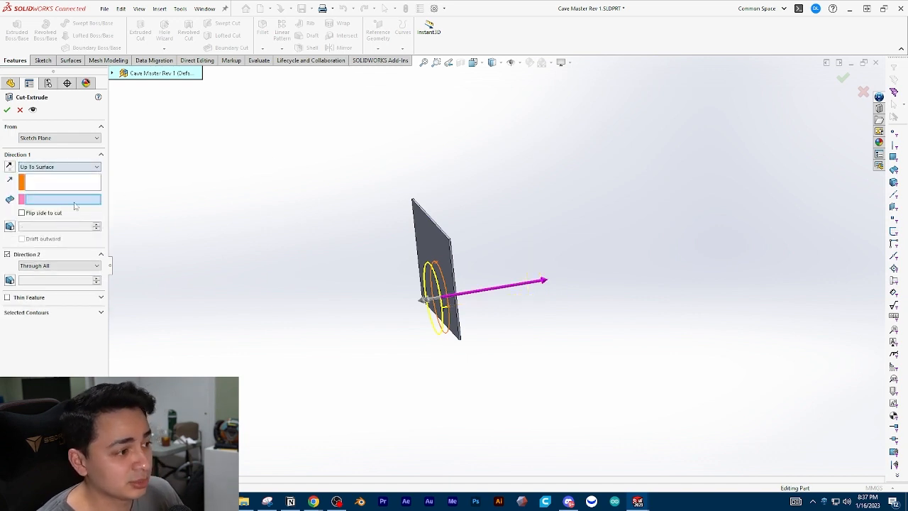
pyautogui.scroll(-2, 419, 234)
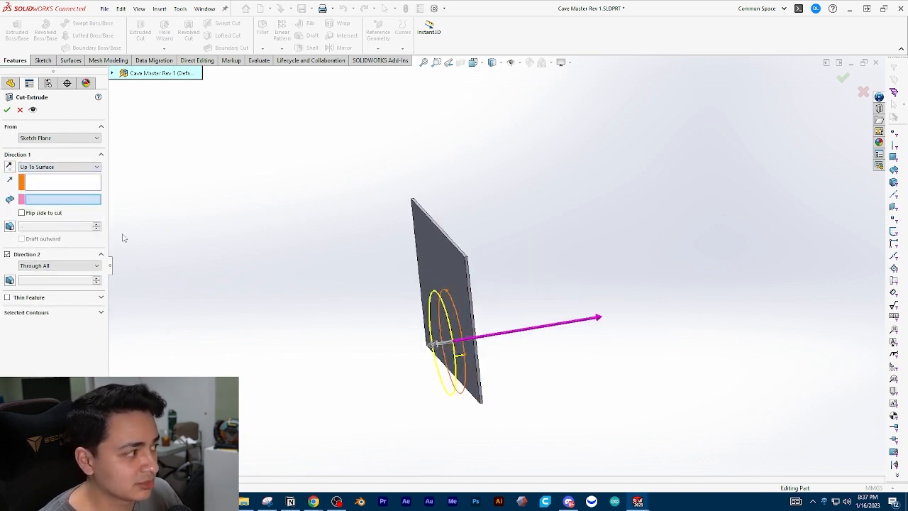
pyautogui.click(60, 186)
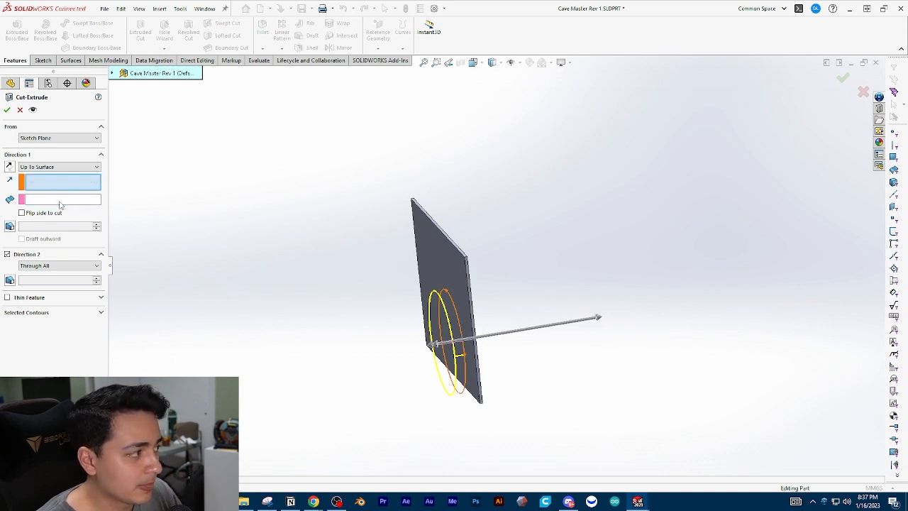
pyautogui.scroll(-3, 543, 344)
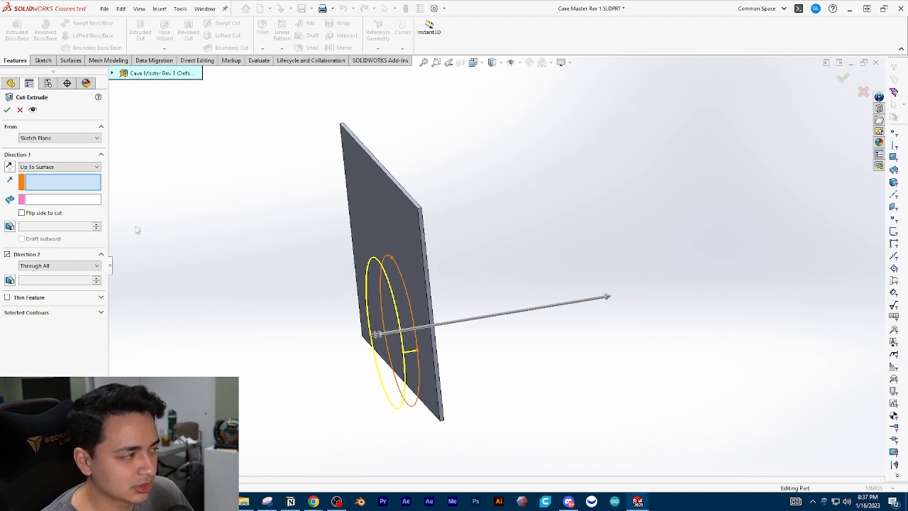
pyautogui.moveTo(335, 290); pyautogui.dragTo(383, 278, button='middle')
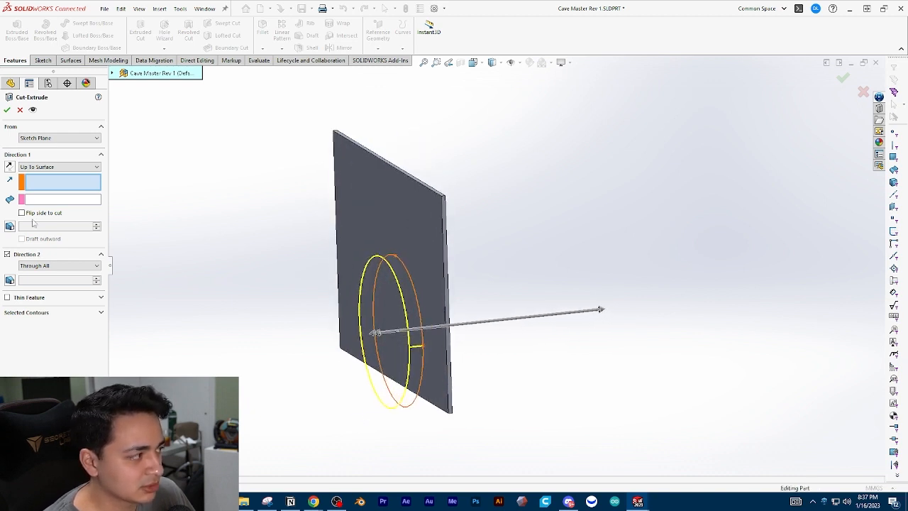
pyautogui.click(60, 199)
pyautogui.moveTo(434, 322); pyautogui.dragTo(408, 222, button='middle')
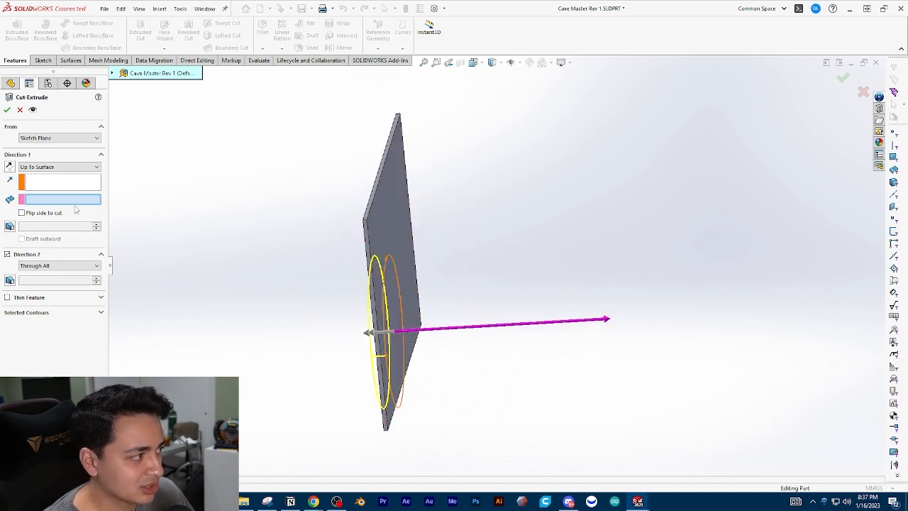
pyautogui.click(391, 203)
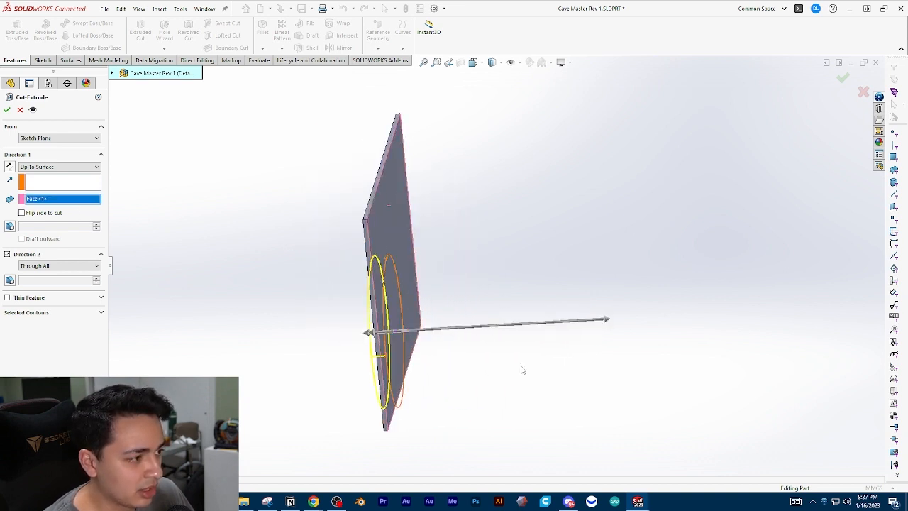
pyautogui.moveTo(523, 369); pyautogui.dragTo(479, 429, button='middle')
pyautogui.click(7, 110)
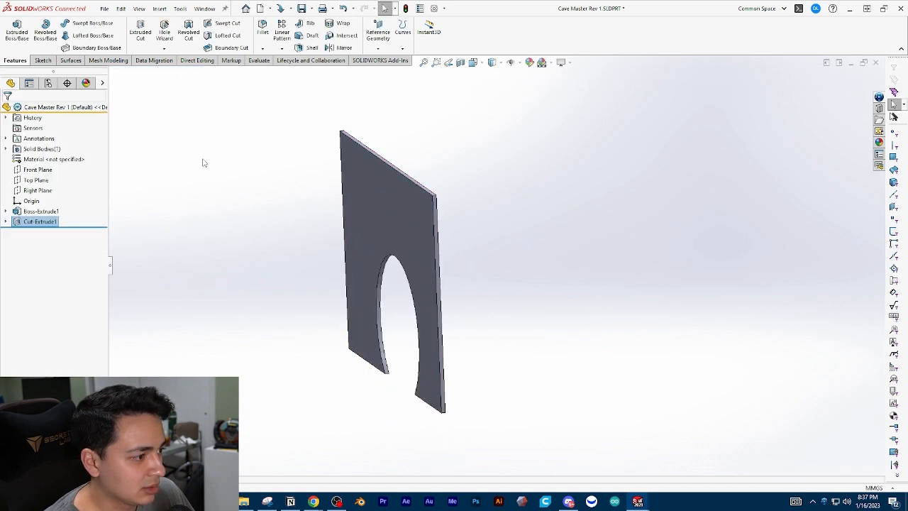
# - Examine the finished cutout and reopen its definition to review the Direction 1 end condition options
pyautogui.moveTo(268, 347); pyautogui.dragTo(284, 326, button='middle')
pyautogui.scroll(2, 234, 305)
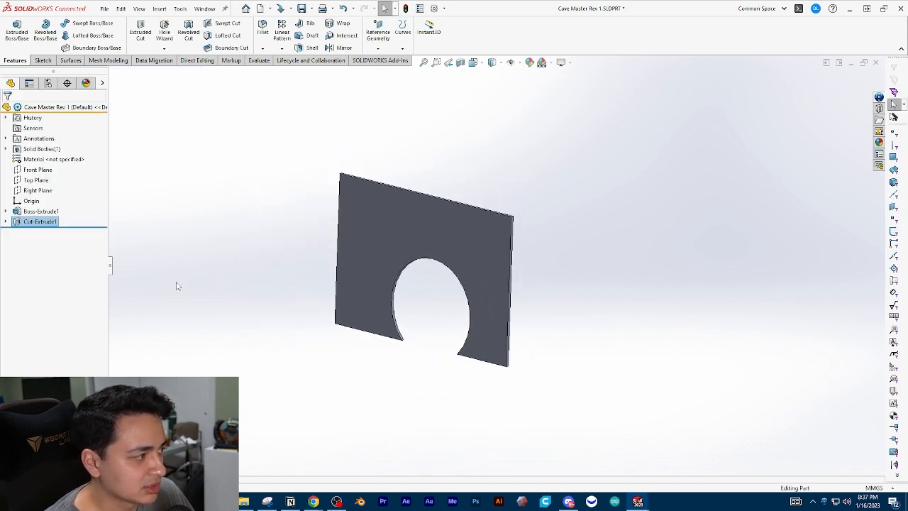
pyautogui.rightClick(38, 220)
pyautogui.click(45, 192)
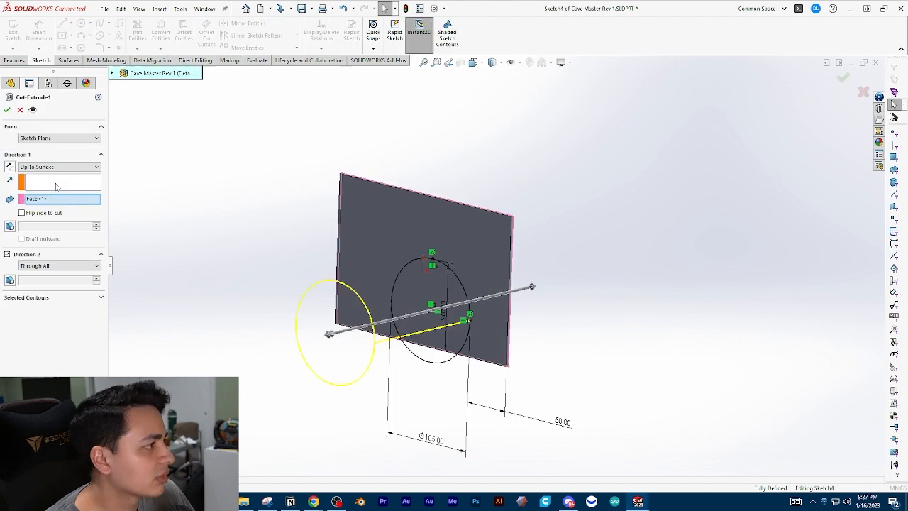
pyautogui.click(39, 167)
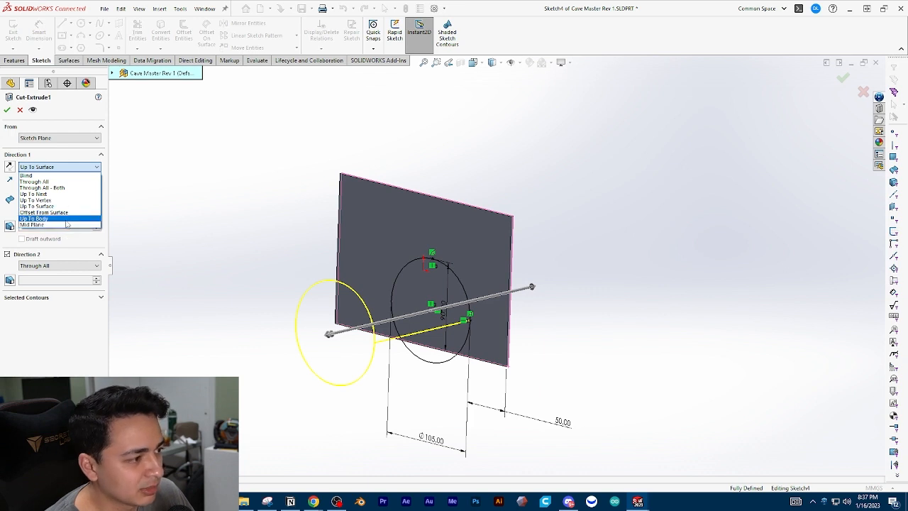
pyautogui.press('Return')
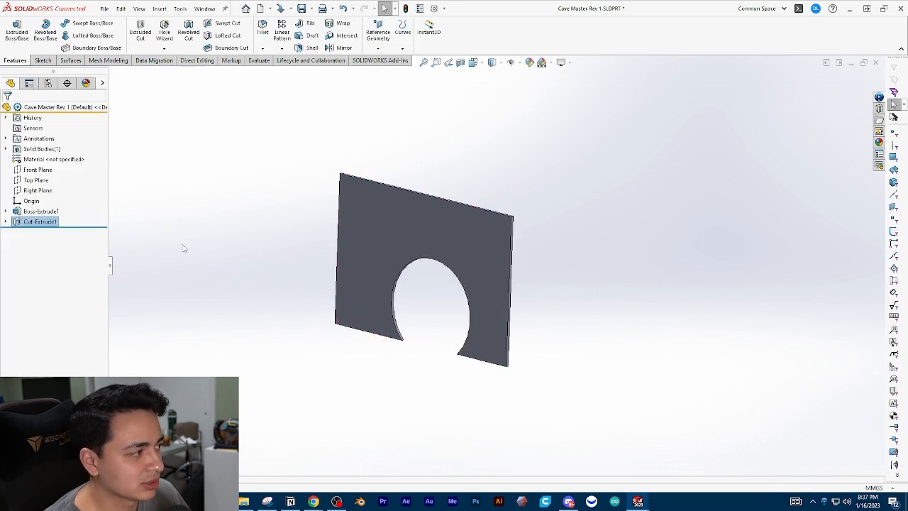
# - Reopen the circular cut's definition and set its Direction 1 end condition to Blind
pyautogui.moveTo(196, 308); pyautogui.dragTo(169, 251, button='middle')
pyautogui.rightClick(47, 224)
pyautogui.click(52, 196)
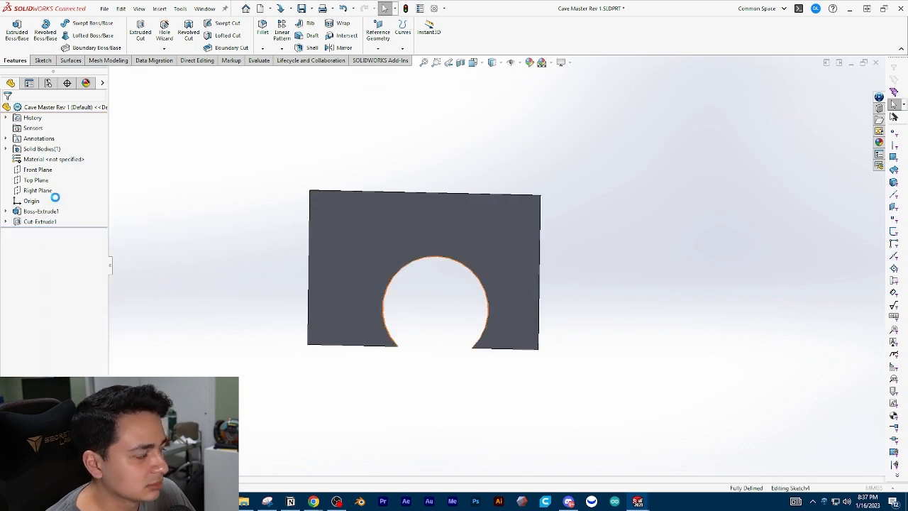
pyautogui.click(72, 168)
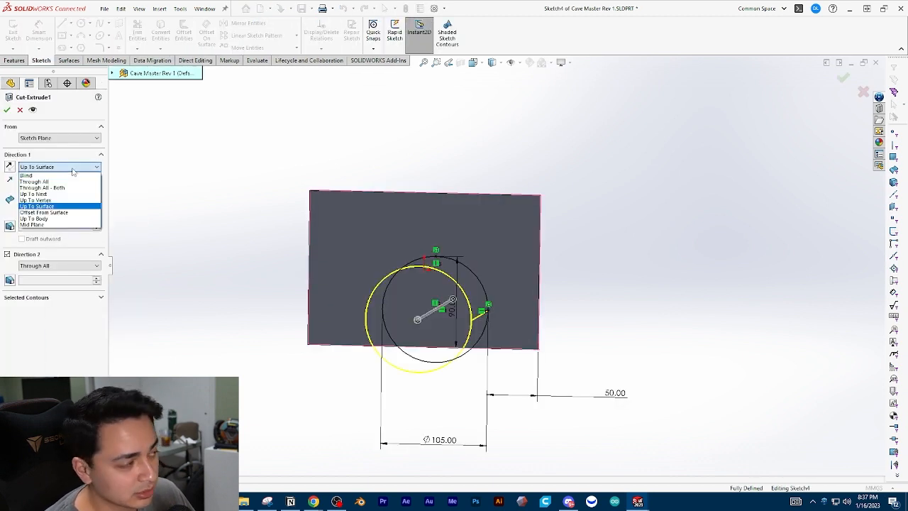
pyautogui.click(56, 175)
pyautogui.moveTo(293, 270); pyautogui.dragTo(244, 238, button='middle')
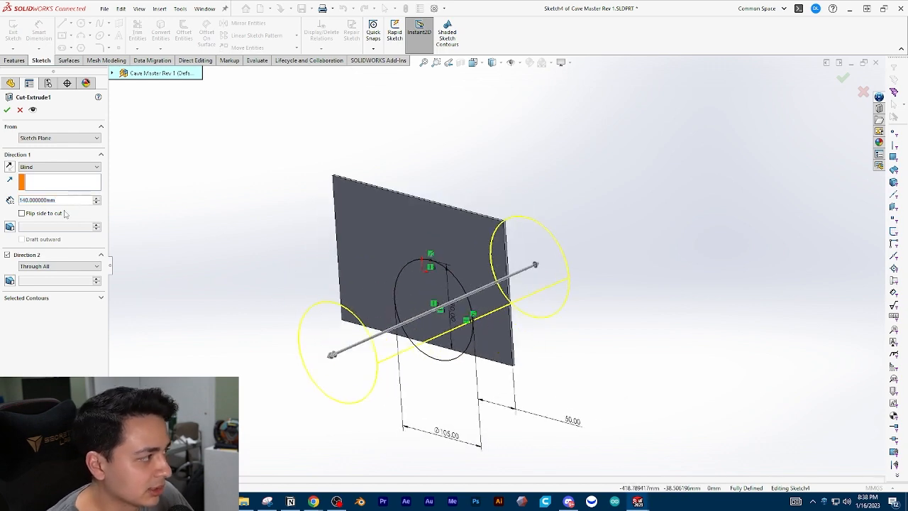
pyautogui.moveTo(303, 366); pyautogui.dragTo(273, 355, button='middle')
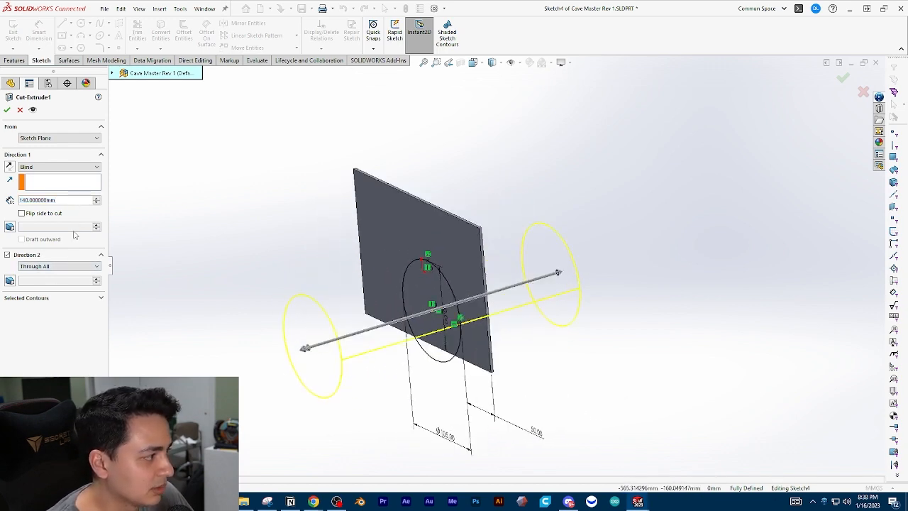
# - Try the Blind end condition for Direction 2 of the circular cut
pyautogui.click(41, 270)
pyautogui.click(34, 281)
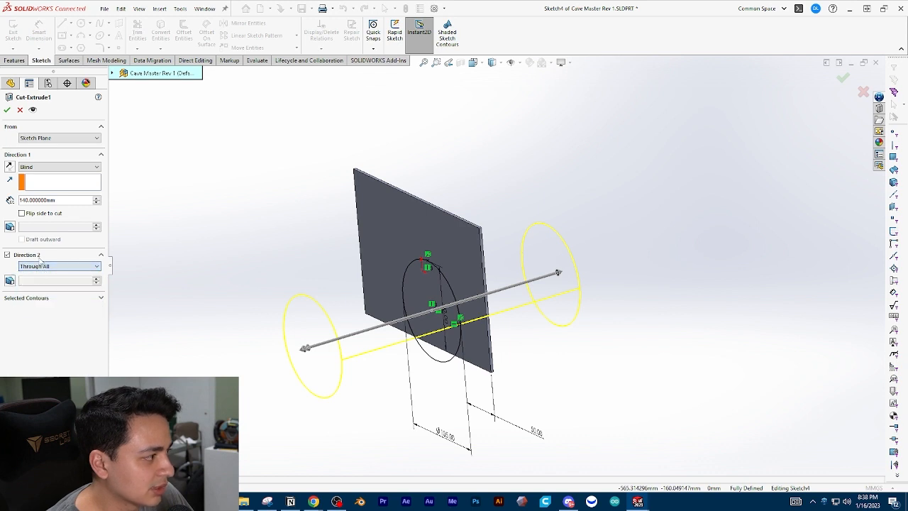
pyautogui.click(39, 269)
pyautogui.click(41, 275)
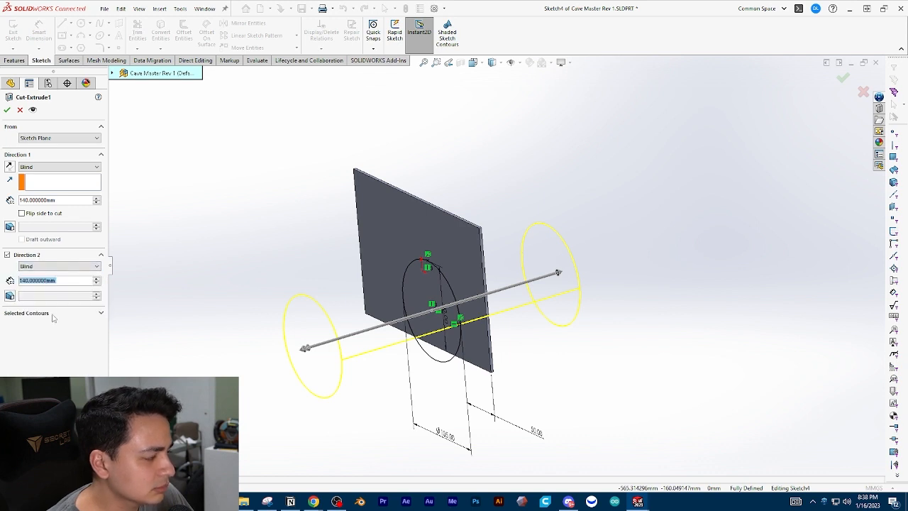
pyautogui.click(48, 255)
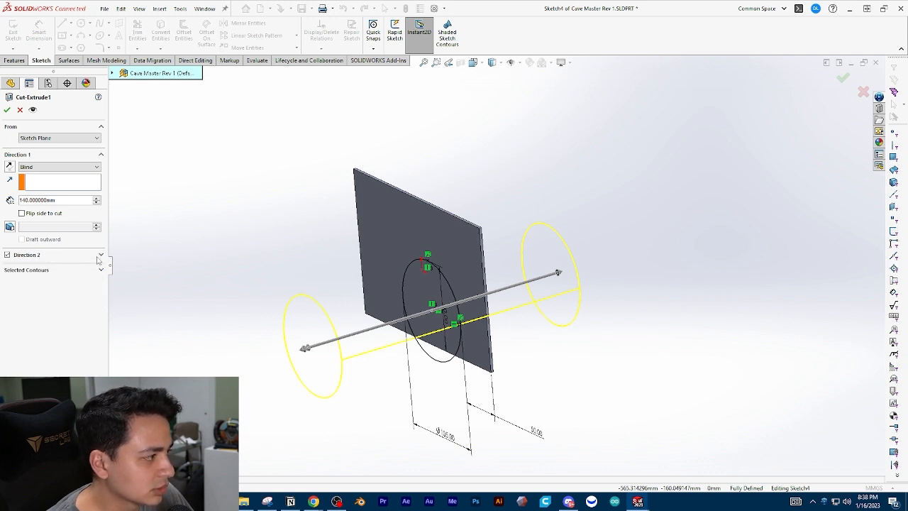
pyautogui.click(100, 256)
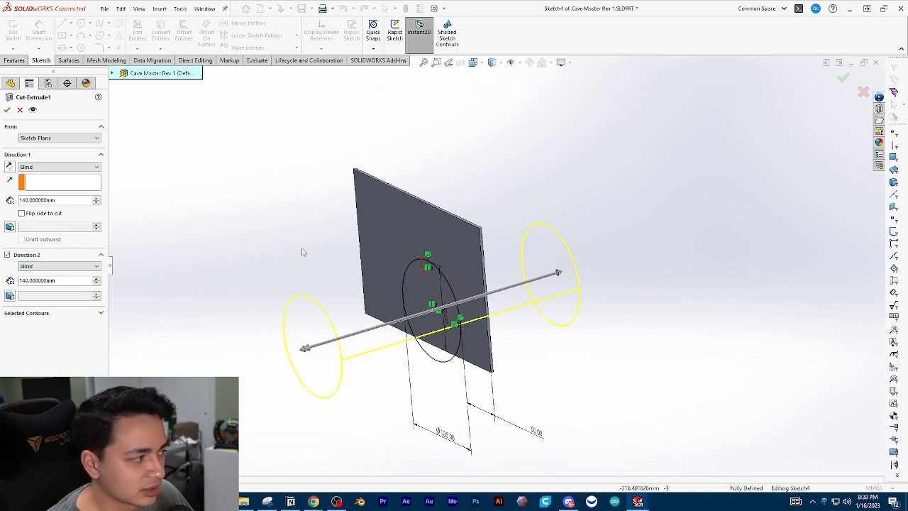
# - Turn off Direction 2 and complete the circular cut with a blind depth of 5 mm in Direction 1
pyautogui.click(7, 255)
pyautogui.moveTo(271, 257); pyautogui.dragTo(331, 265, button='middle')
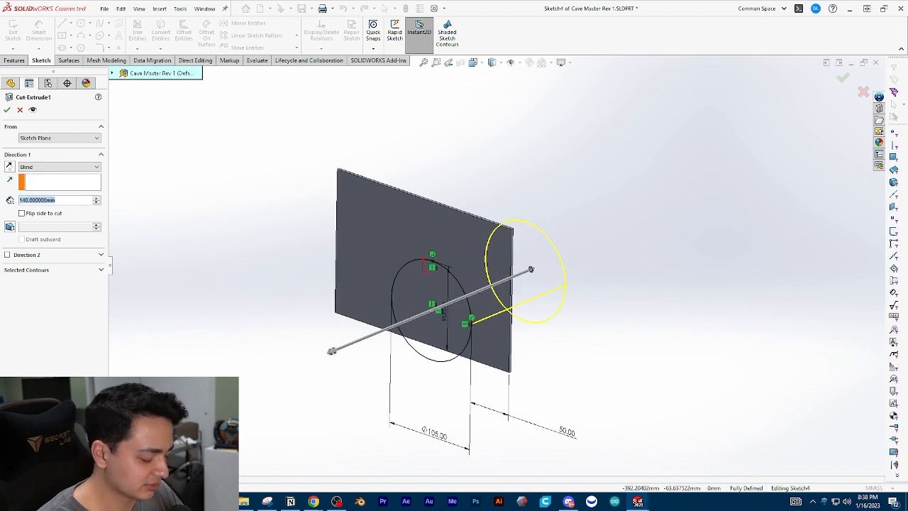
pyautogui.write('5')
pyautogui.press('Return')
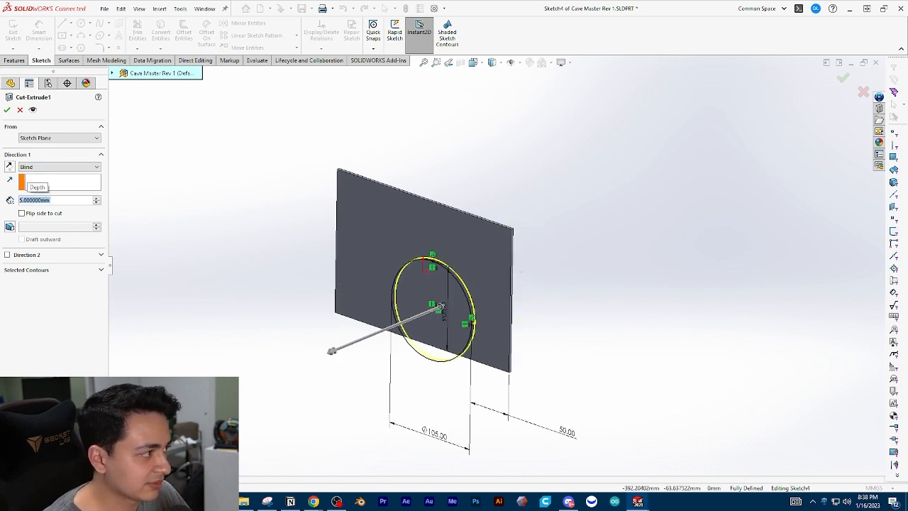
pyautogui.click(7, 109)
pyautogui.moveTo(343, 278); pyautogui.dragTo(389, 259, button='middle')
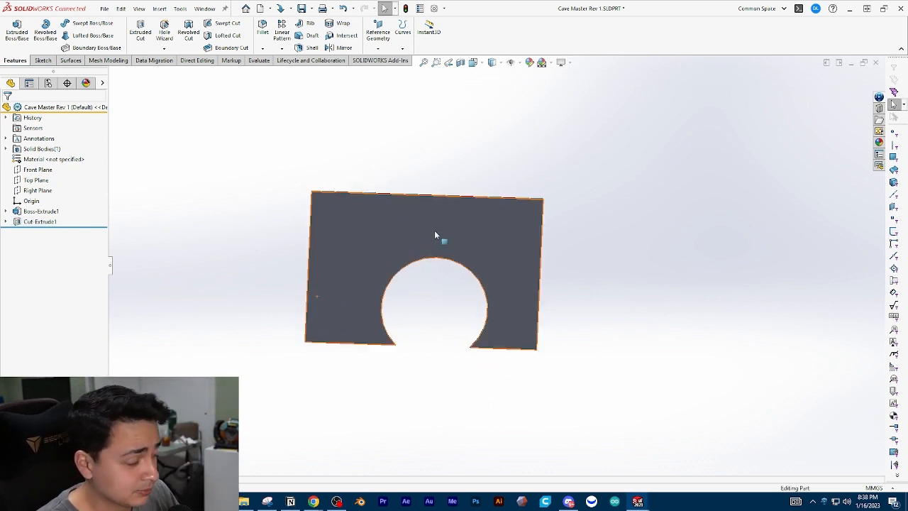
pyautogui.moveTo(435, 235); pyautogui.dragTo(403, 250, button='middle')
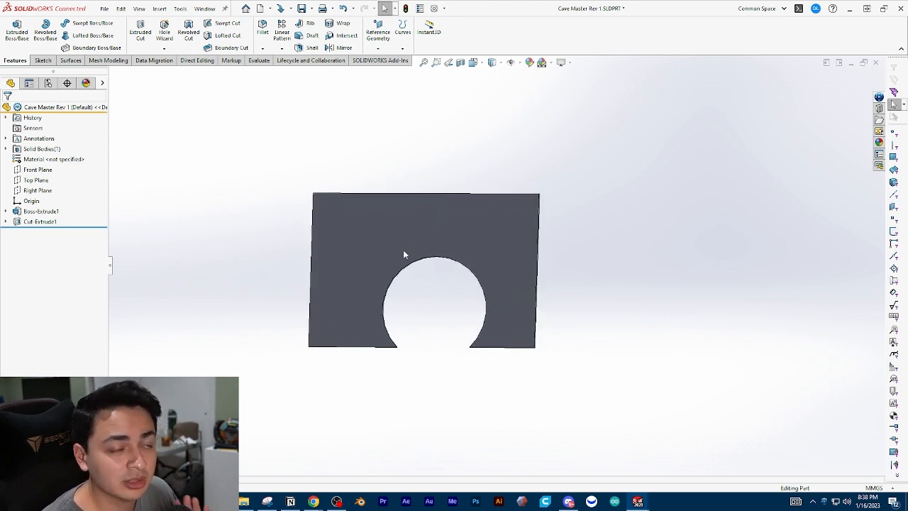